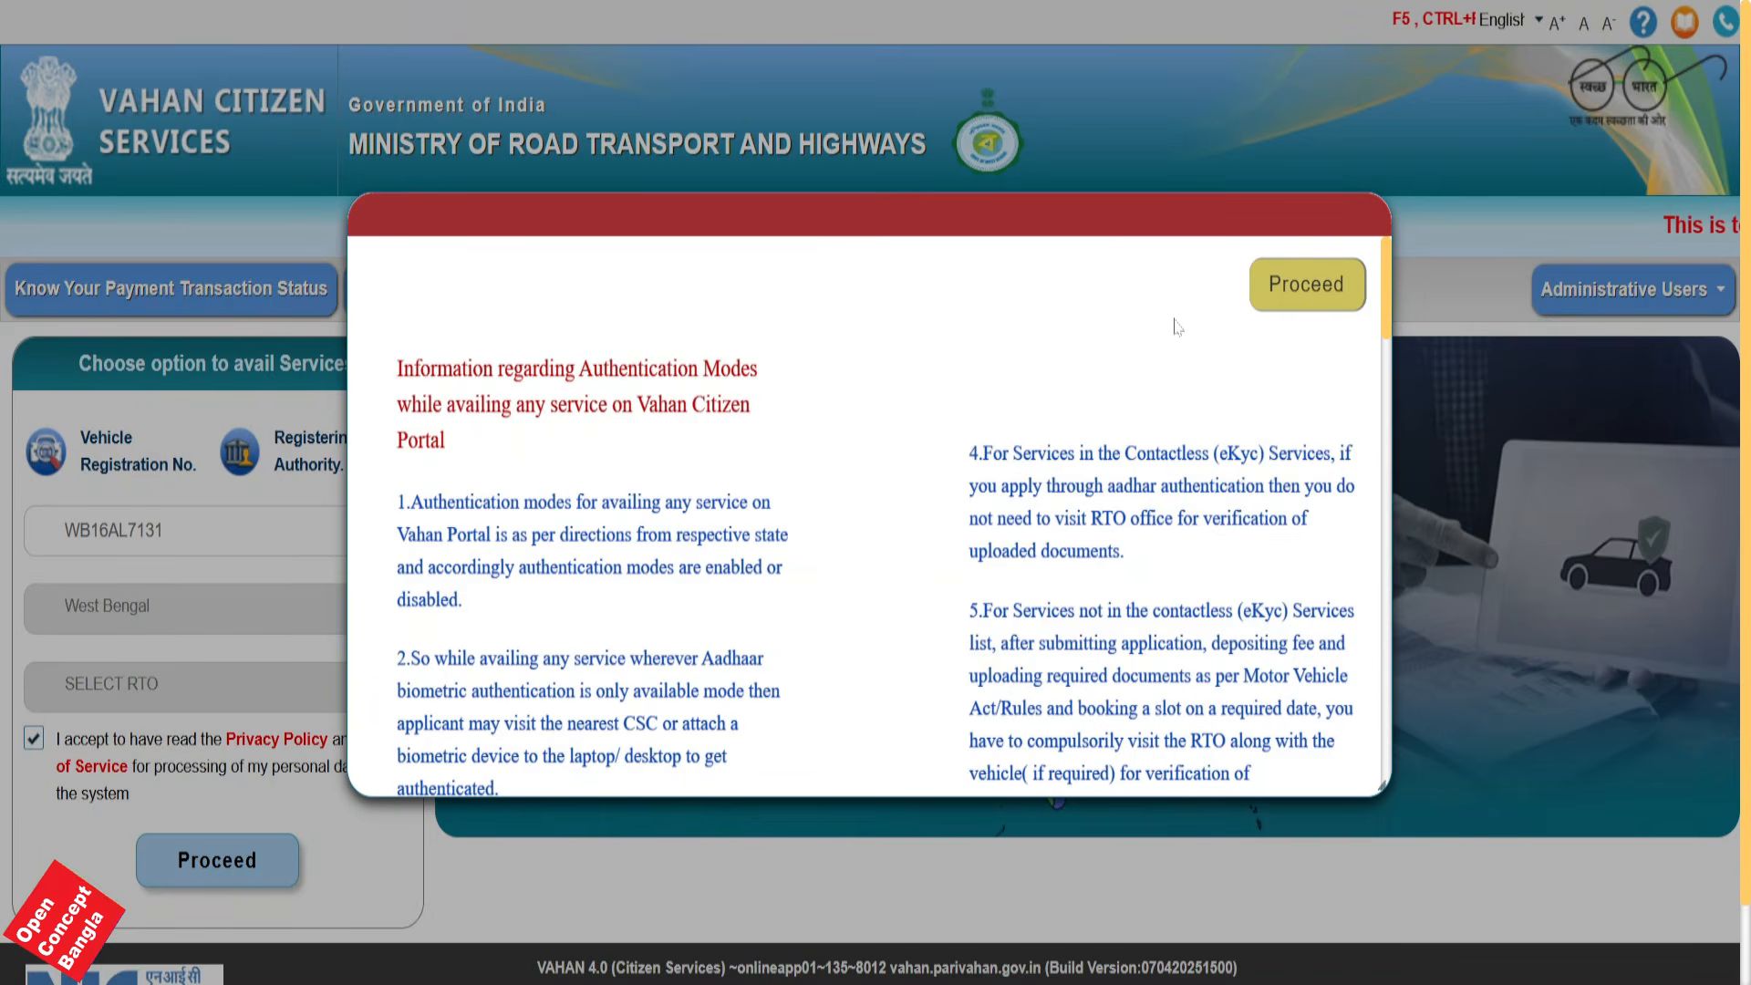
Open the road tax application through Pay Your Tax and verify the vehicle by the last 5 characters of its chassis number
left_click(1331, 296)
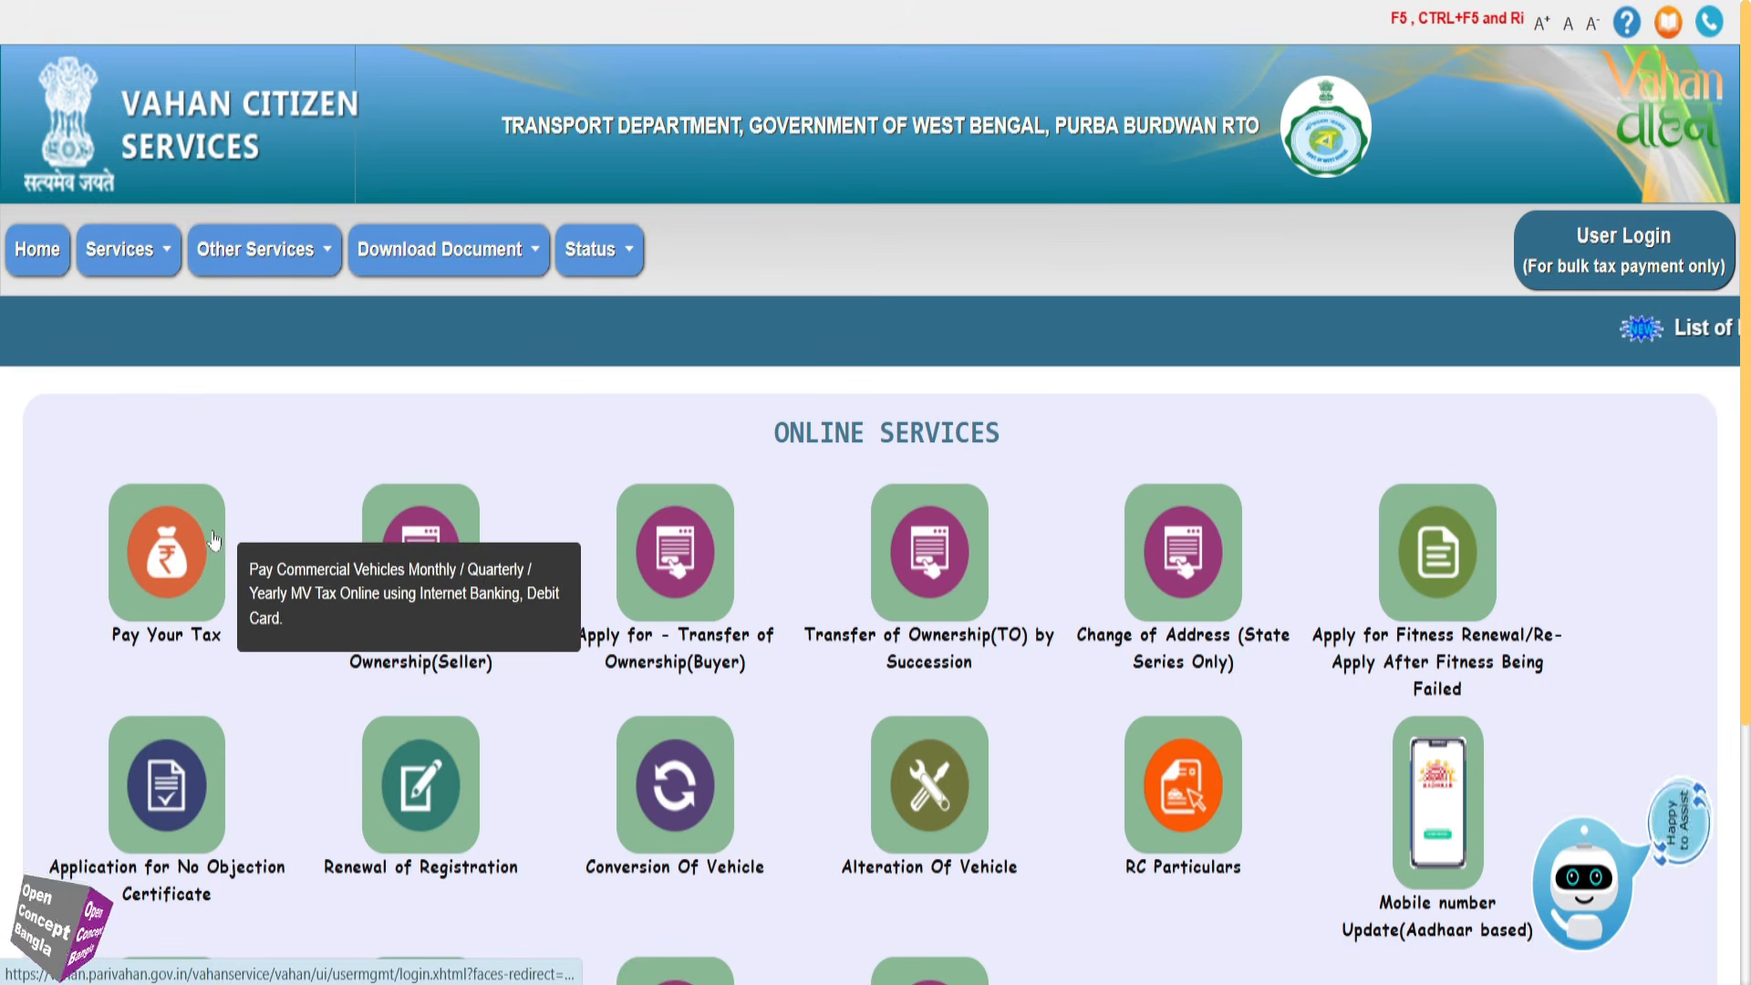
left_click(165, 553)
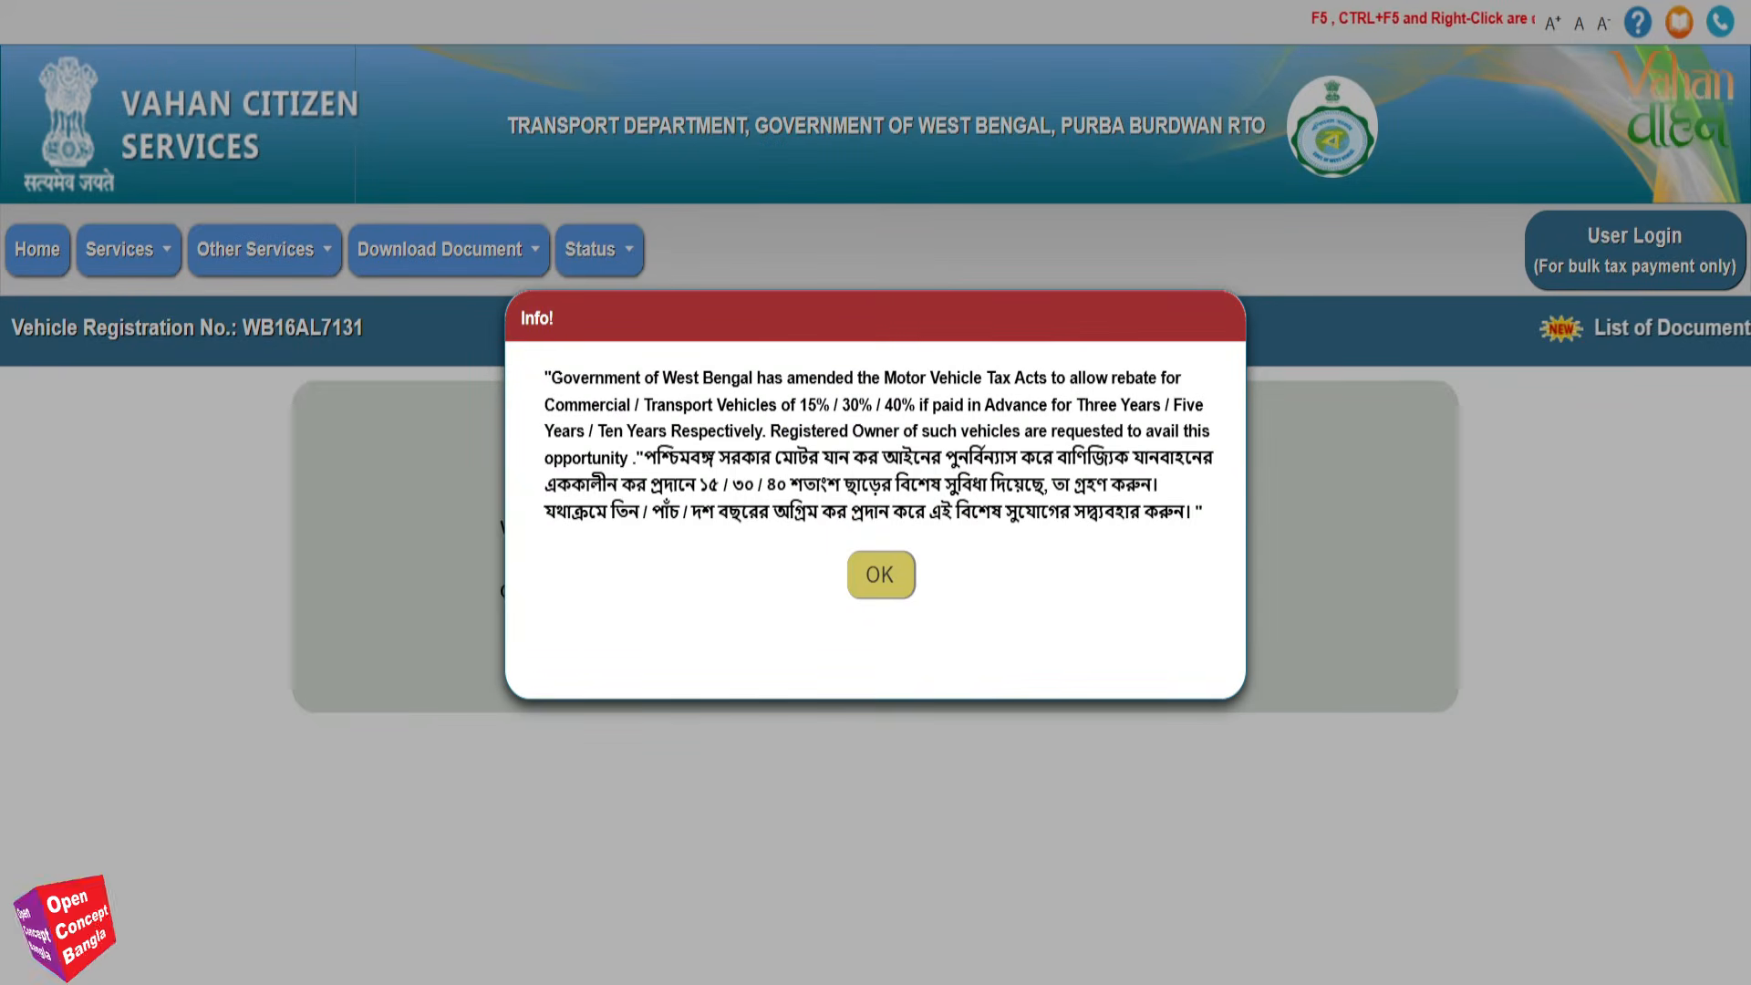
left_click_drag(643, 458, 910, 484)
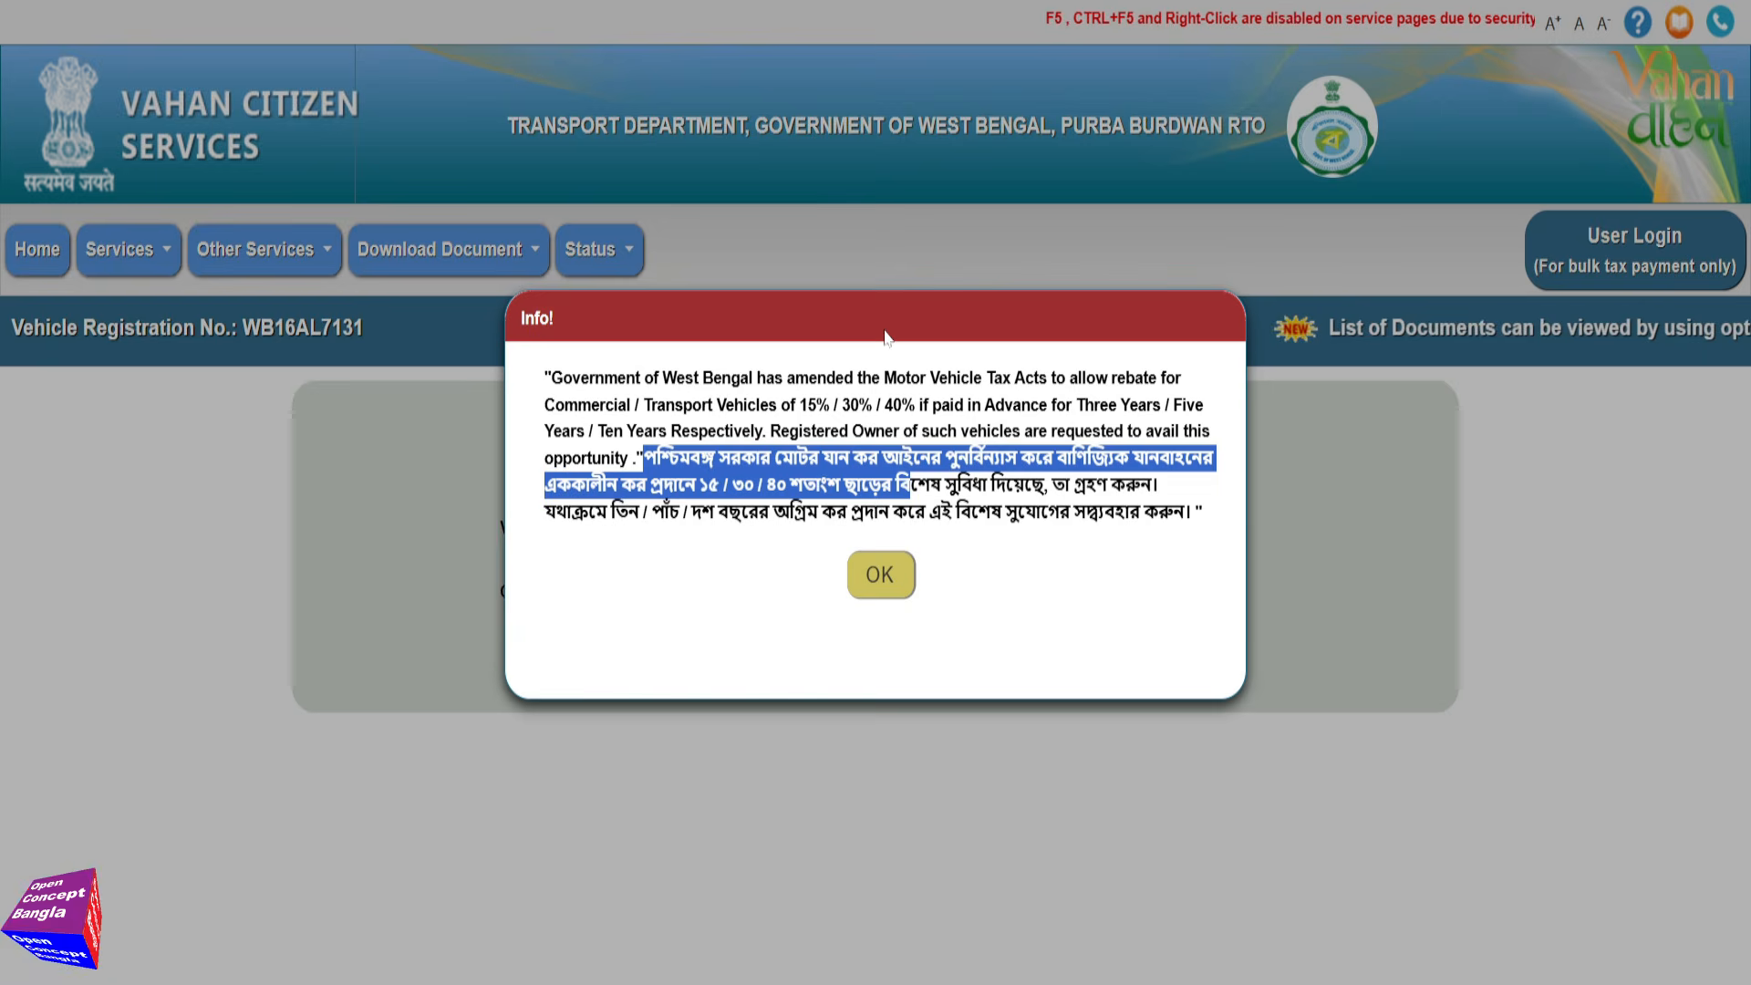
left_click_drag(887, 337, 913, 626)
left_click(886, 576)
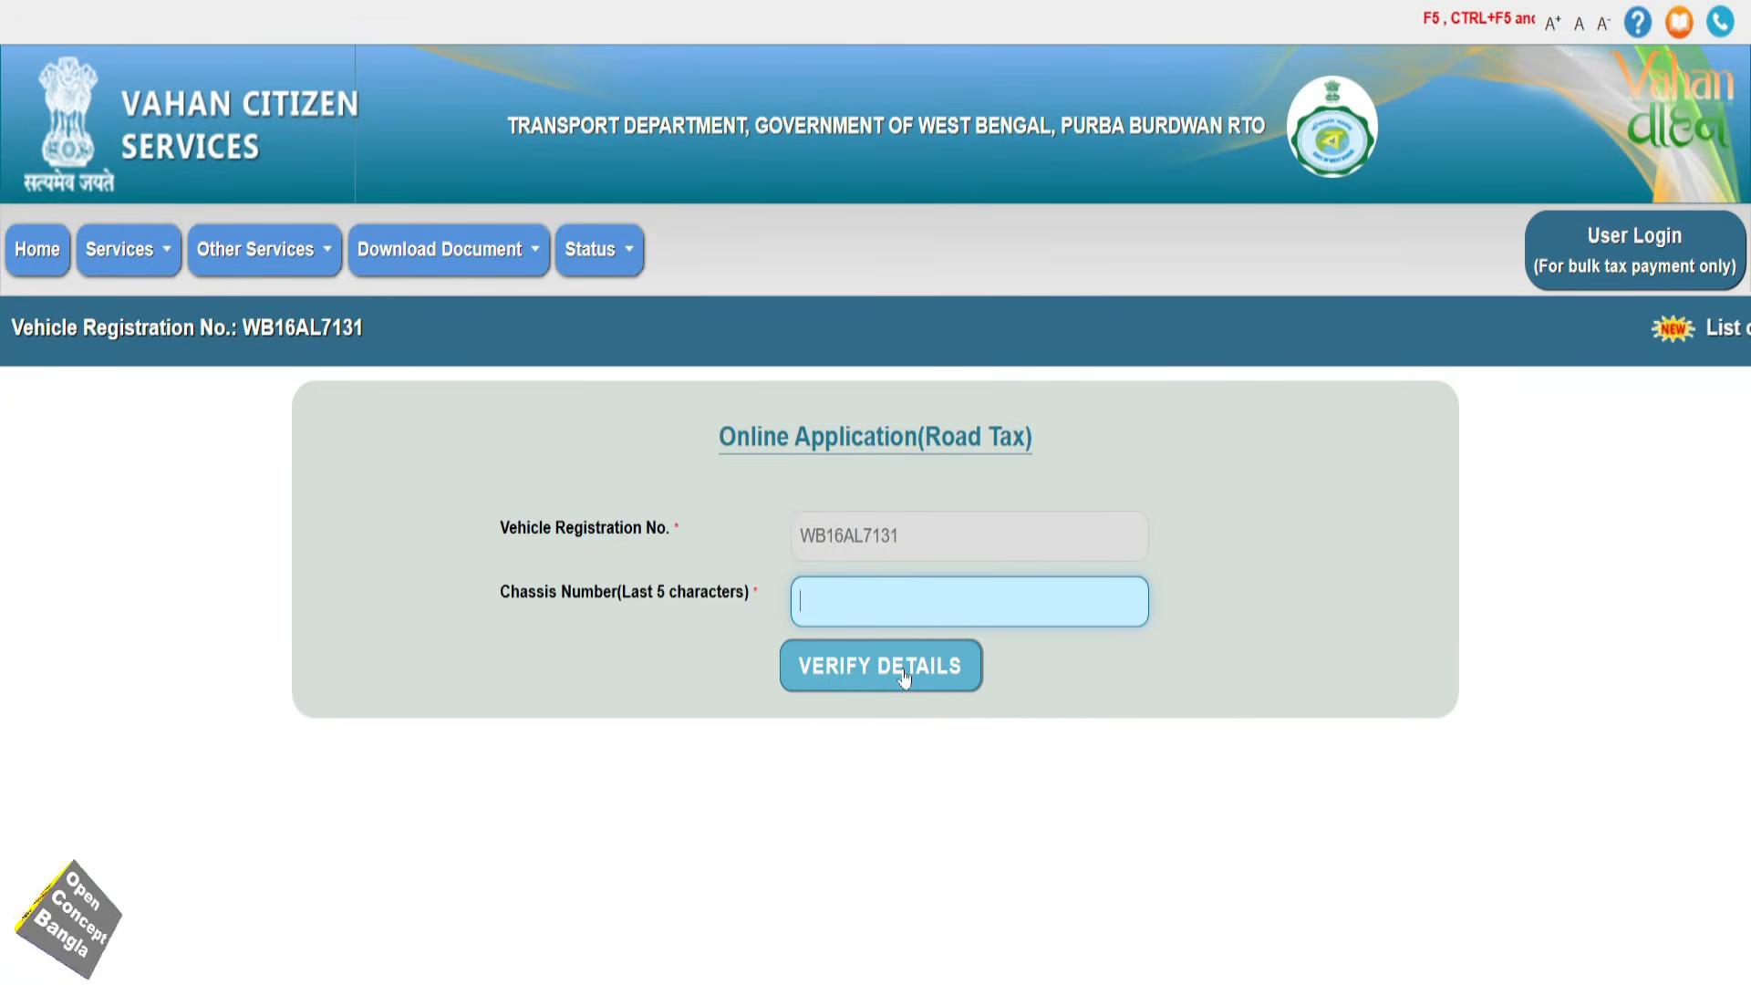
left_click(951, 686)
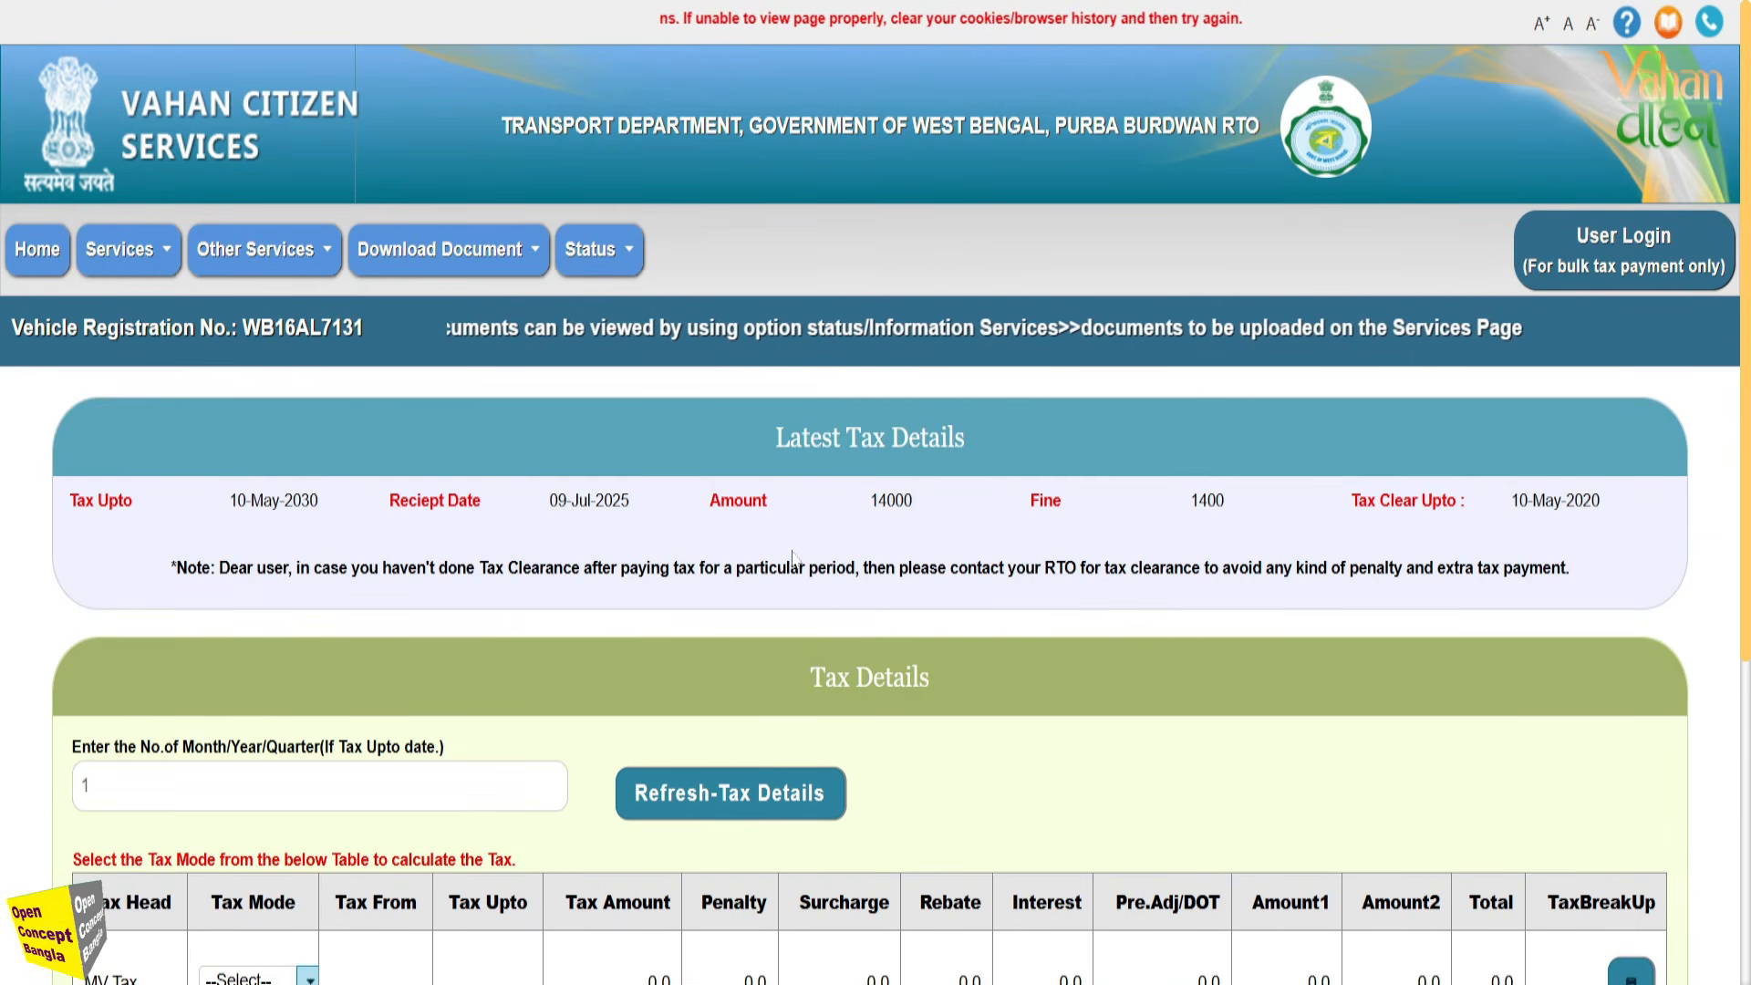
Calculate the MV Tax in LumSum Five Year mode and compare it with LIFE TIME mode
scroll(779, 271, "down", 5)
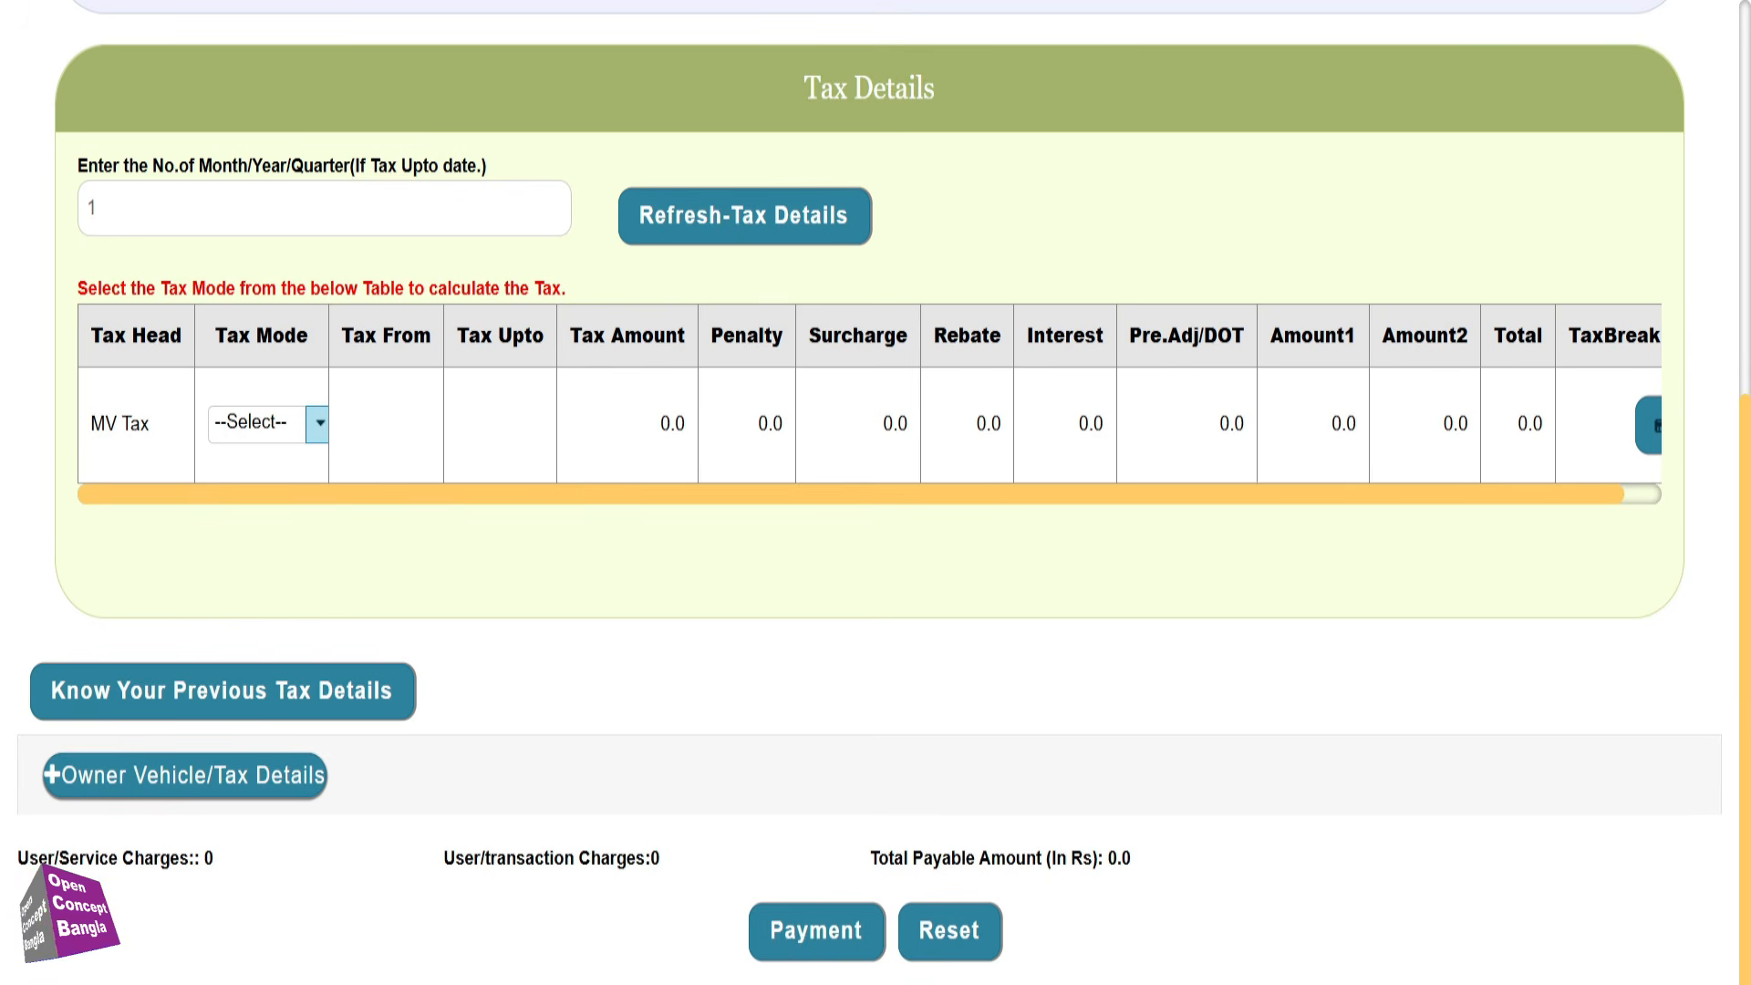
left_click(94, 208)
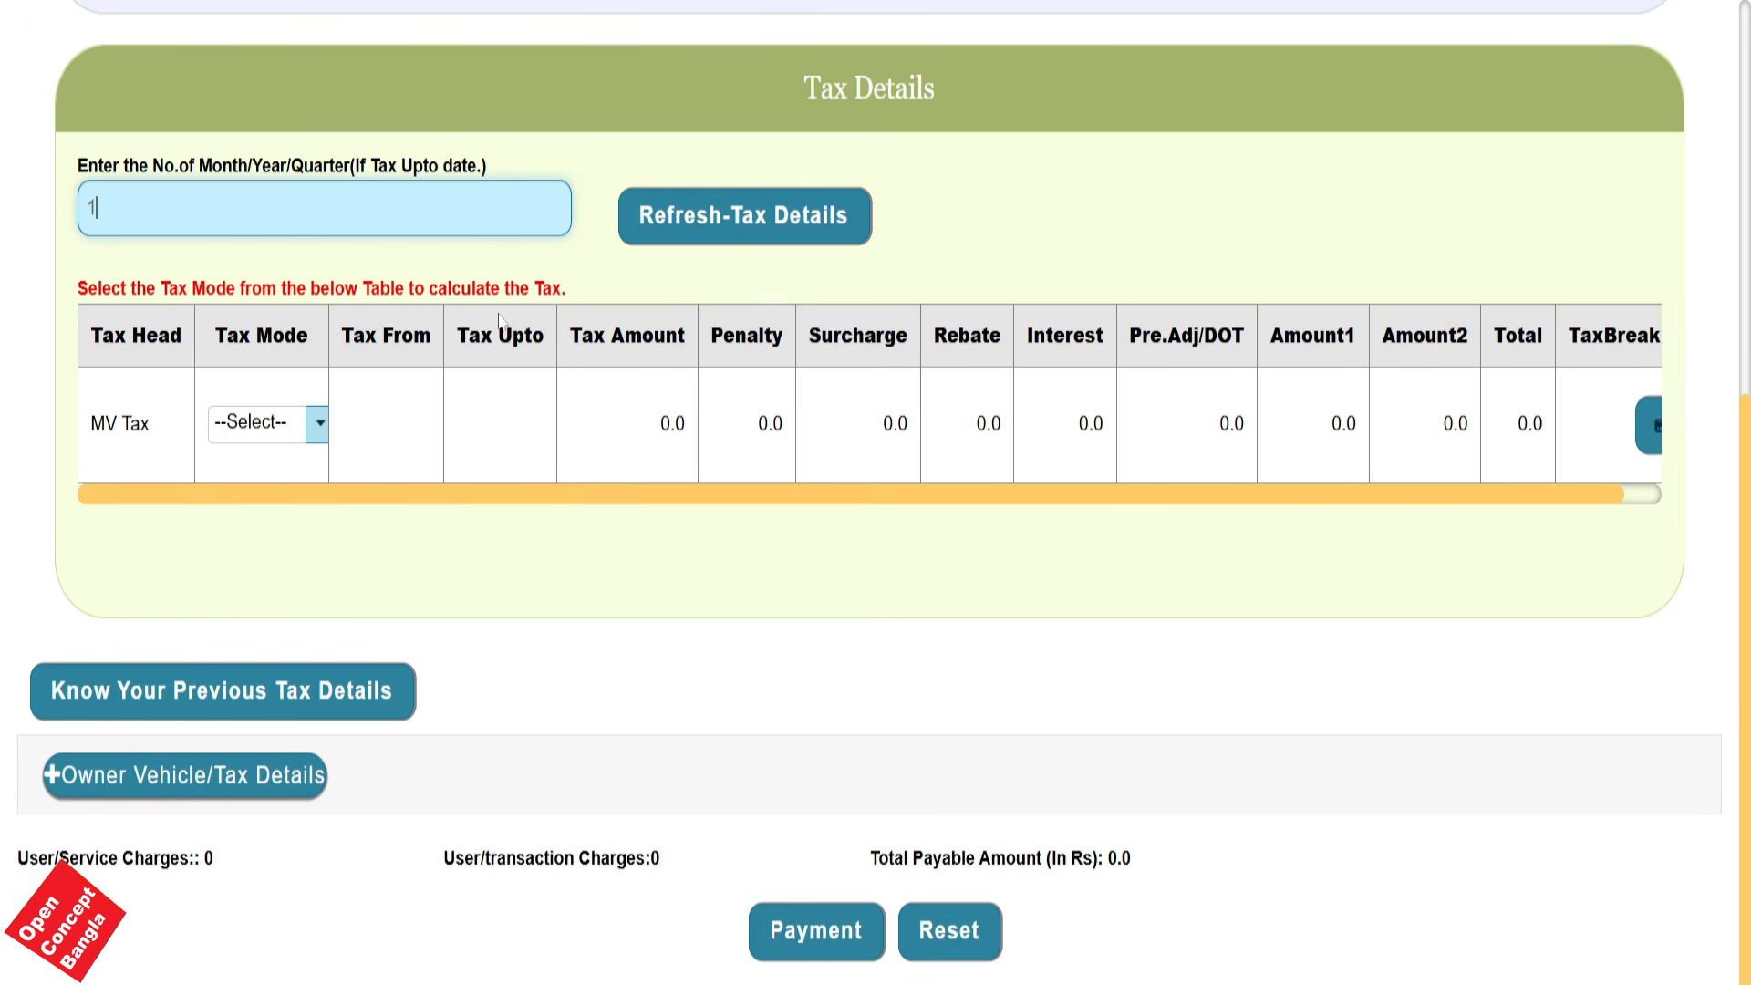
left_click(264, 422)
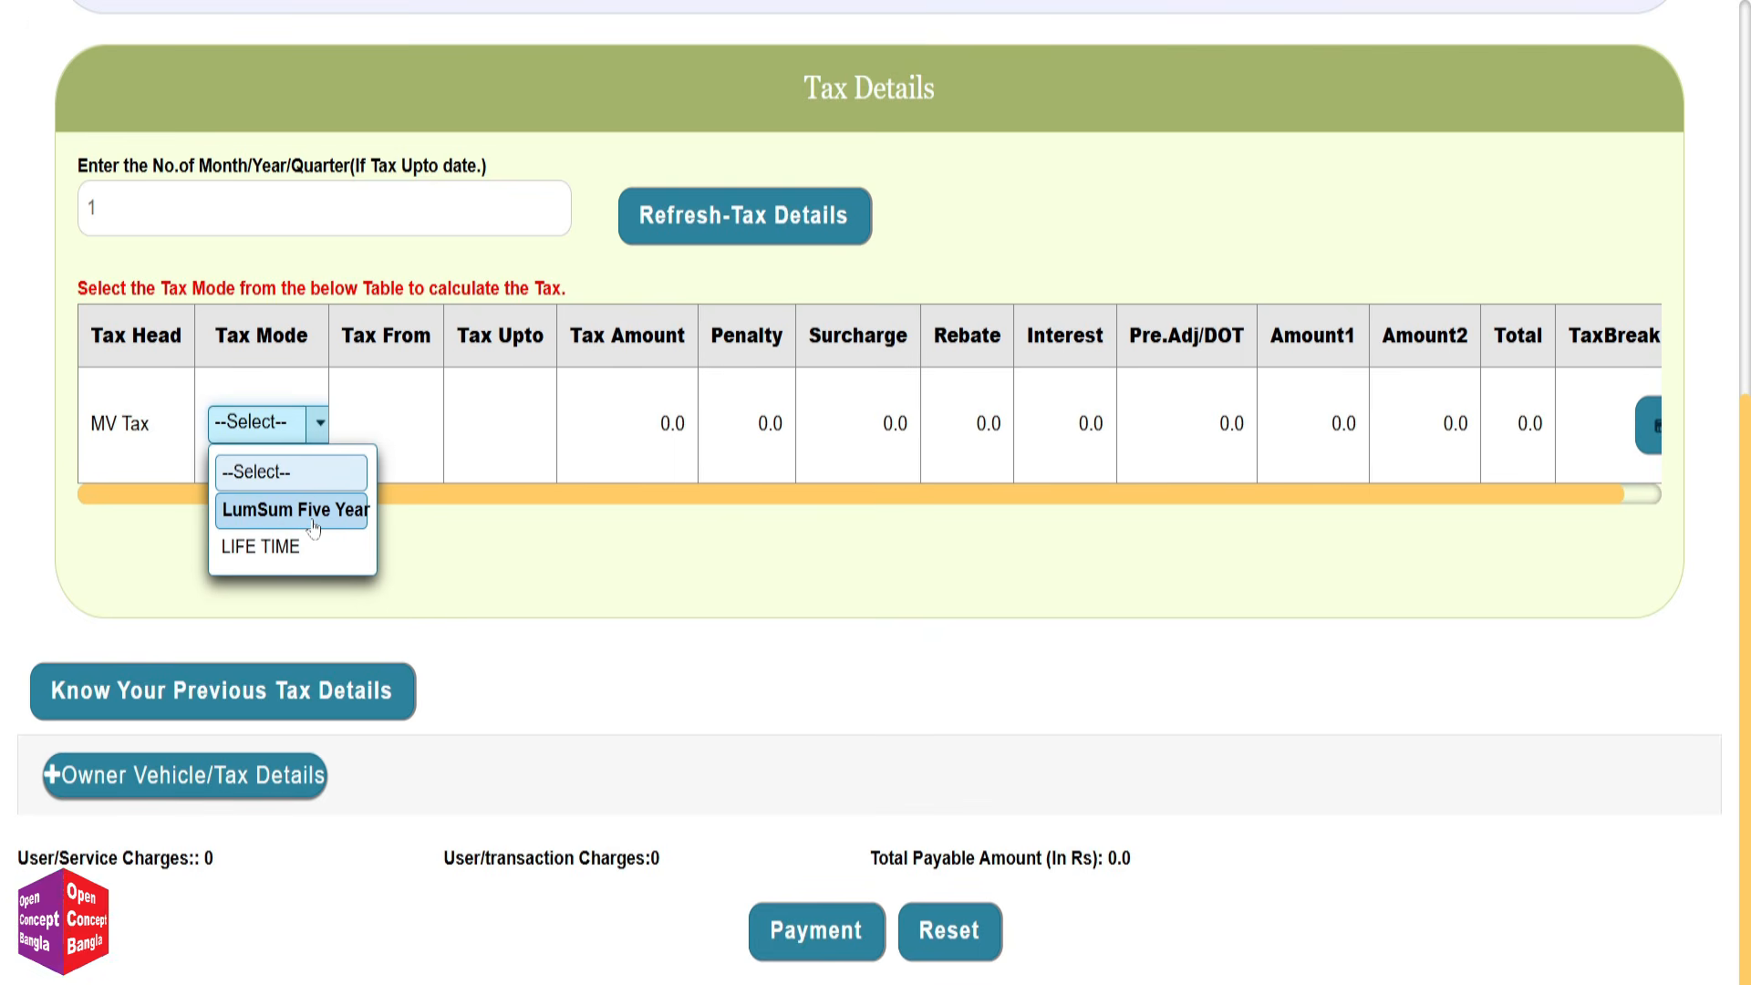
left_click(284, 511)
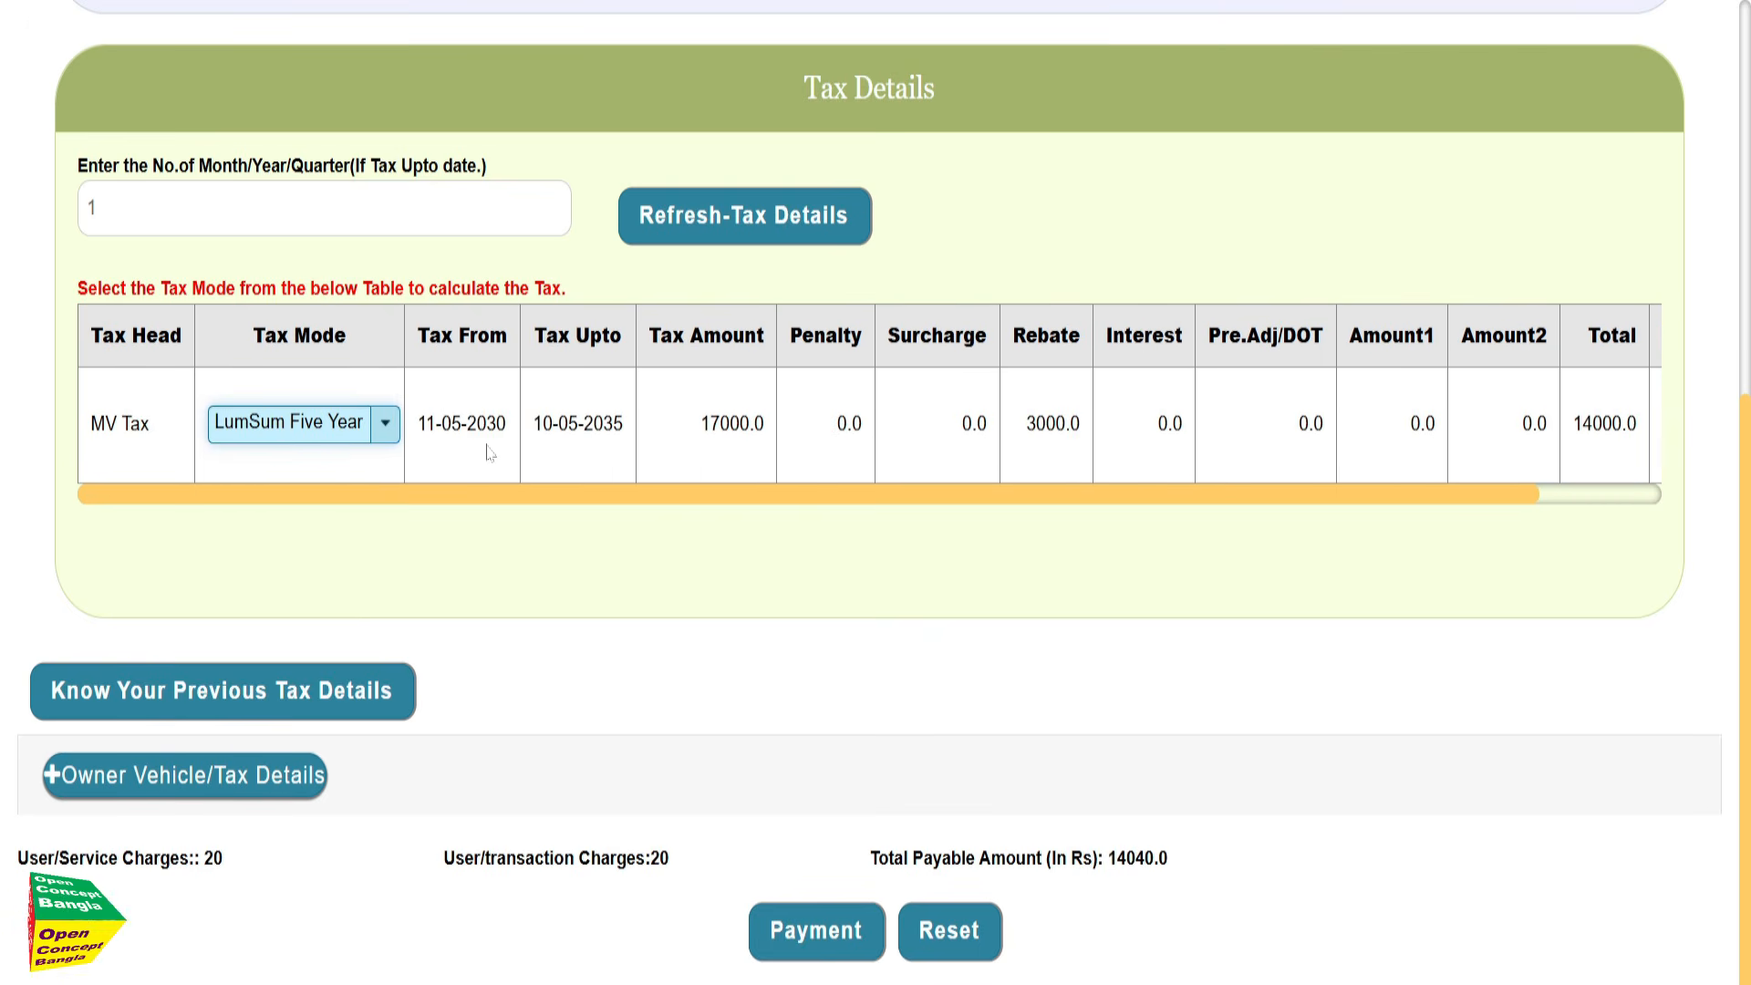
left_click(297, 427)
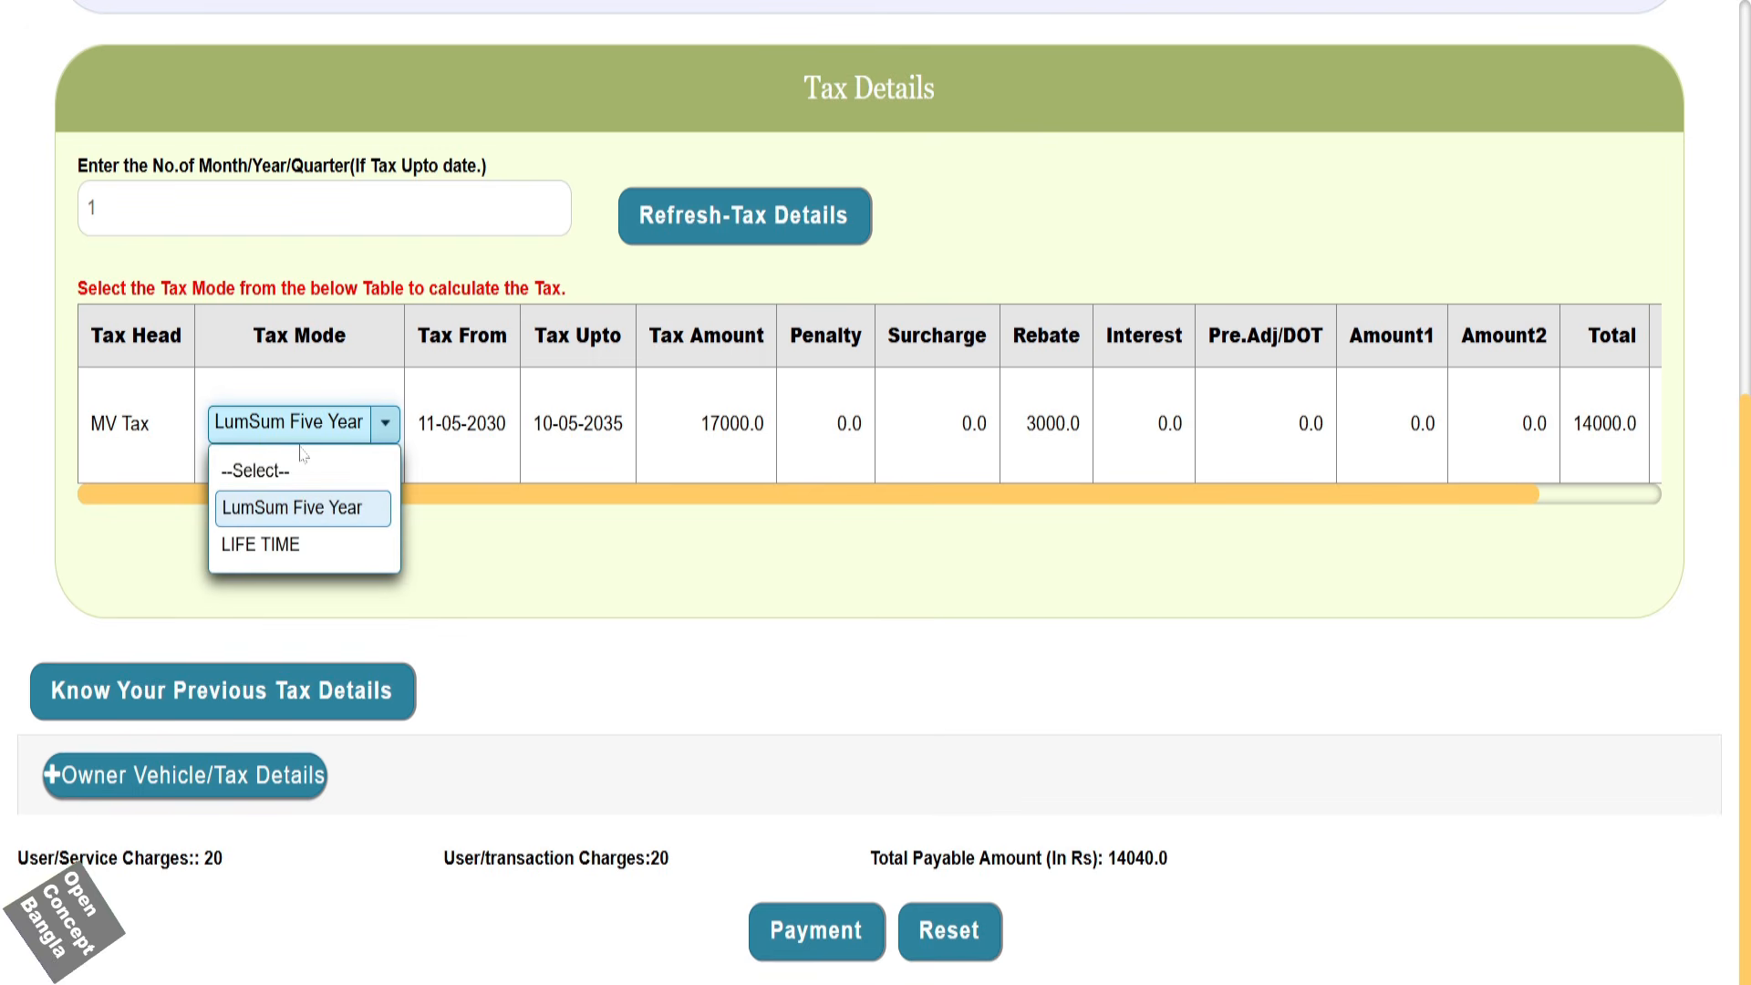
left_click(314, 545)
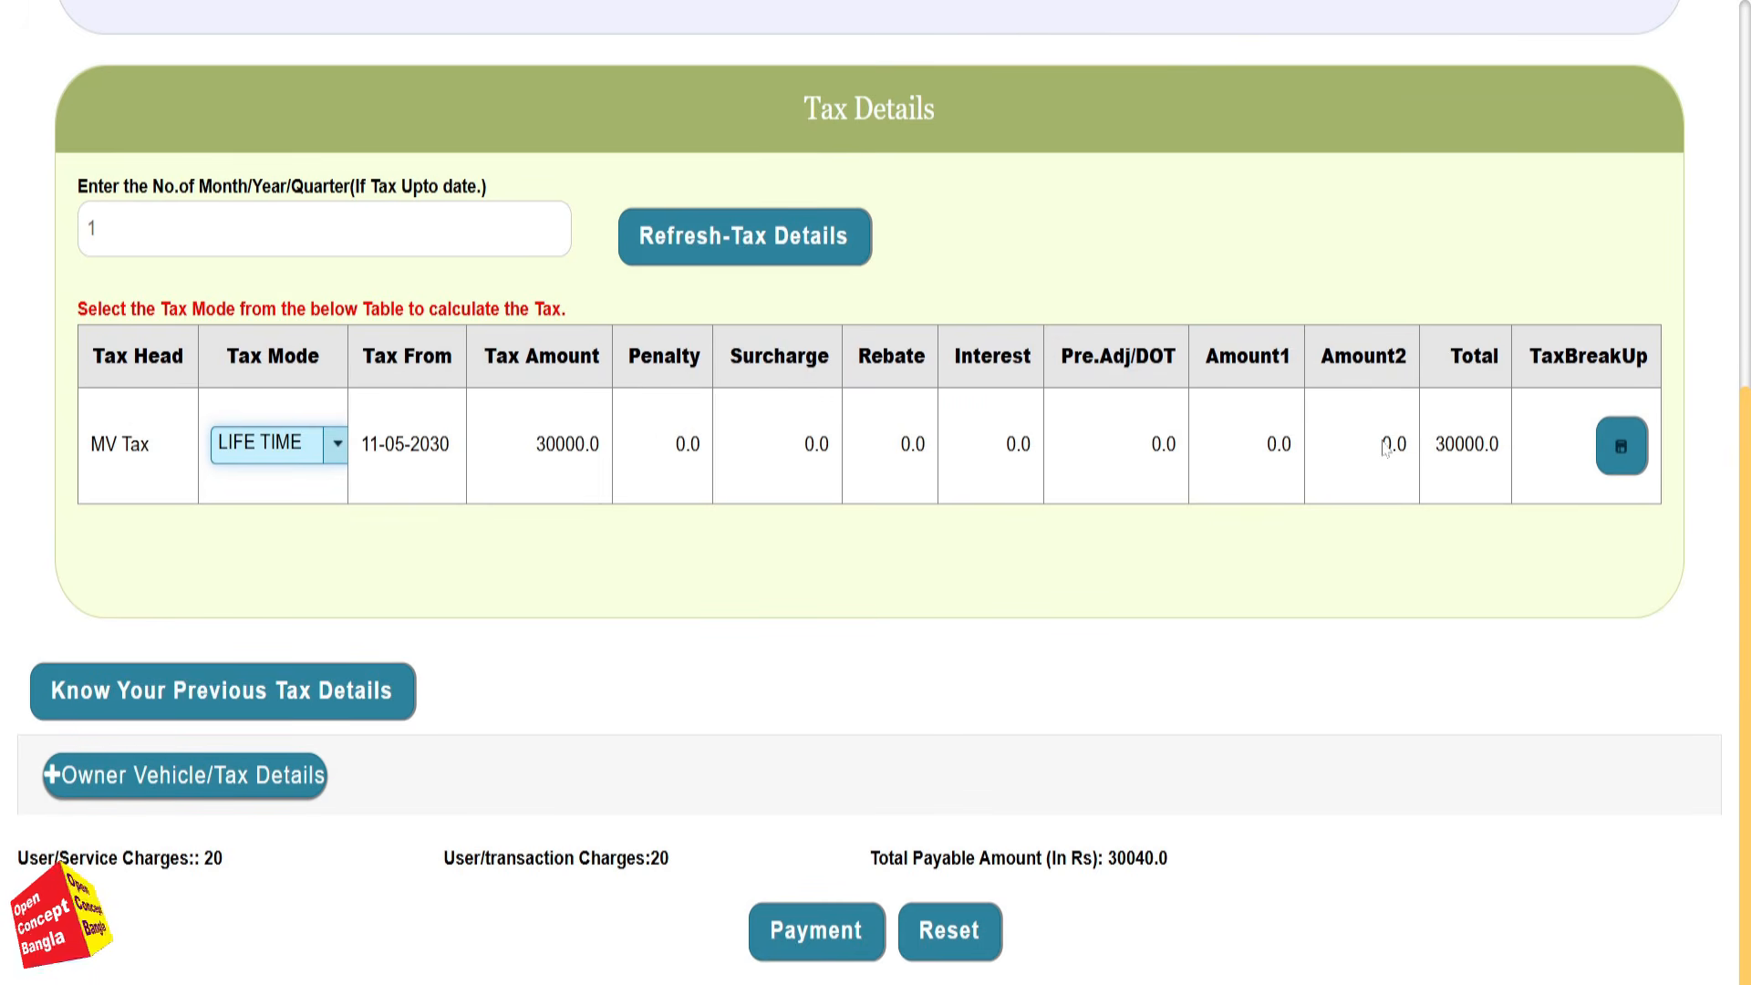
left_click(292, 457)
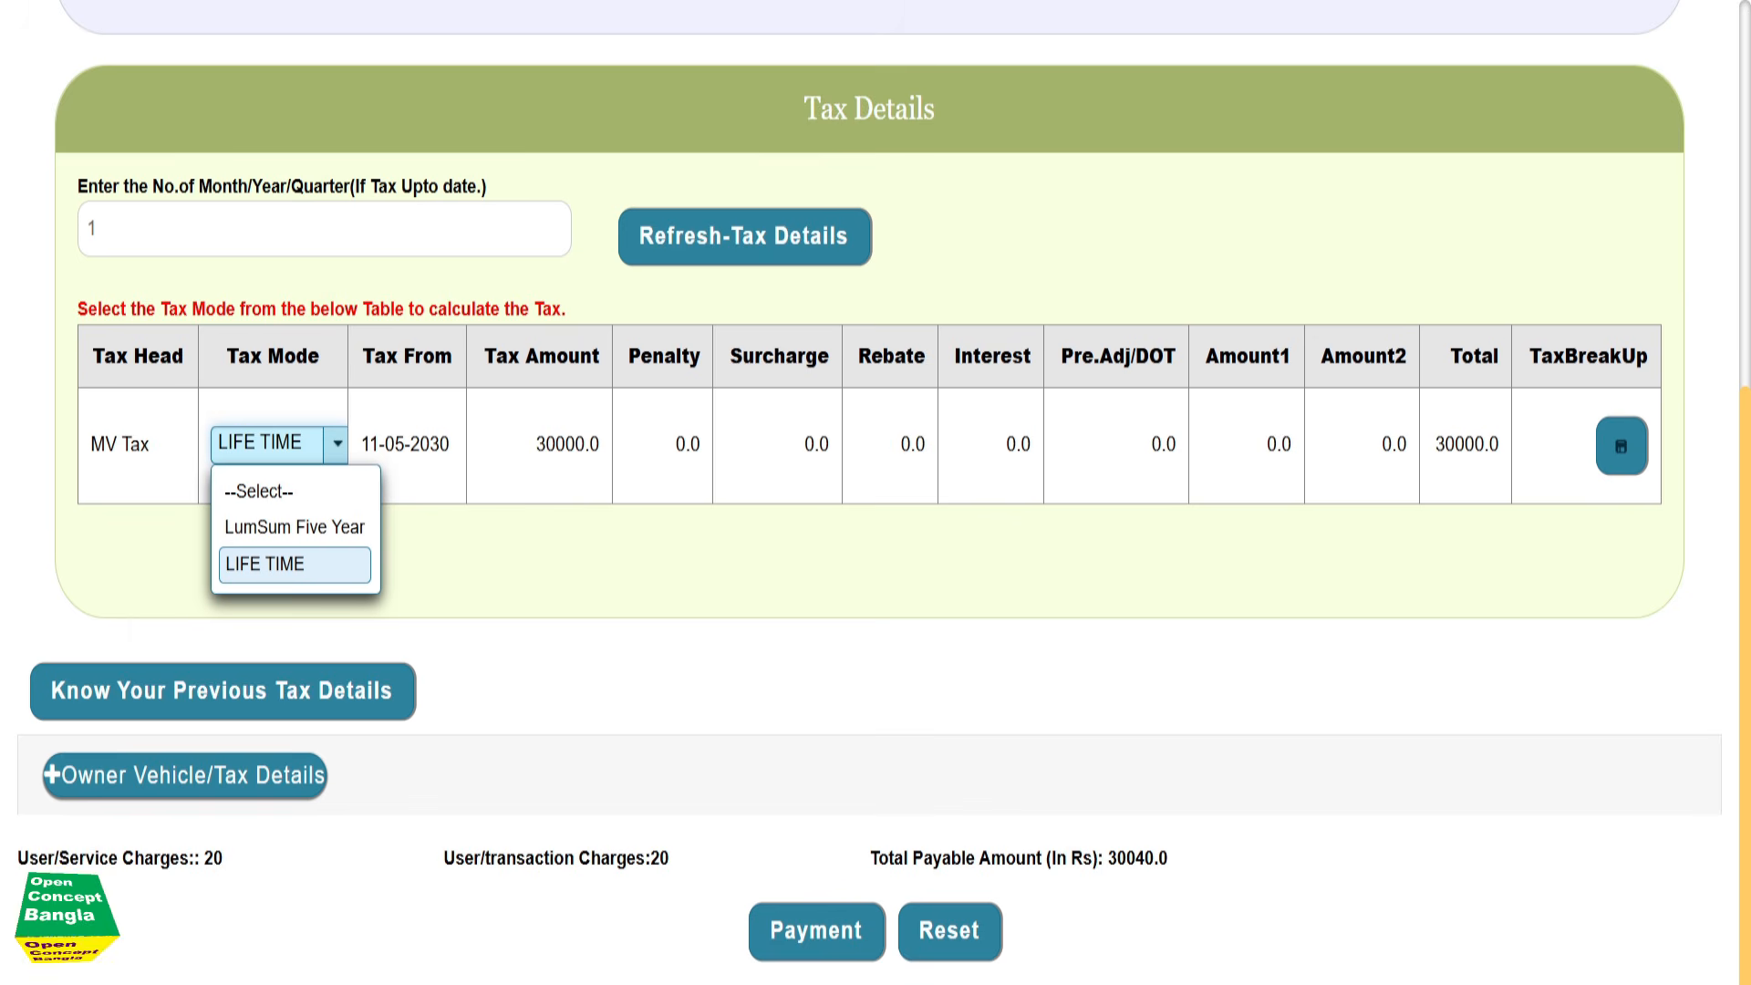
Set the number of months/years/quarters to 2 and refresh the tax details
left_click_drag(123, 229, 62, 230)
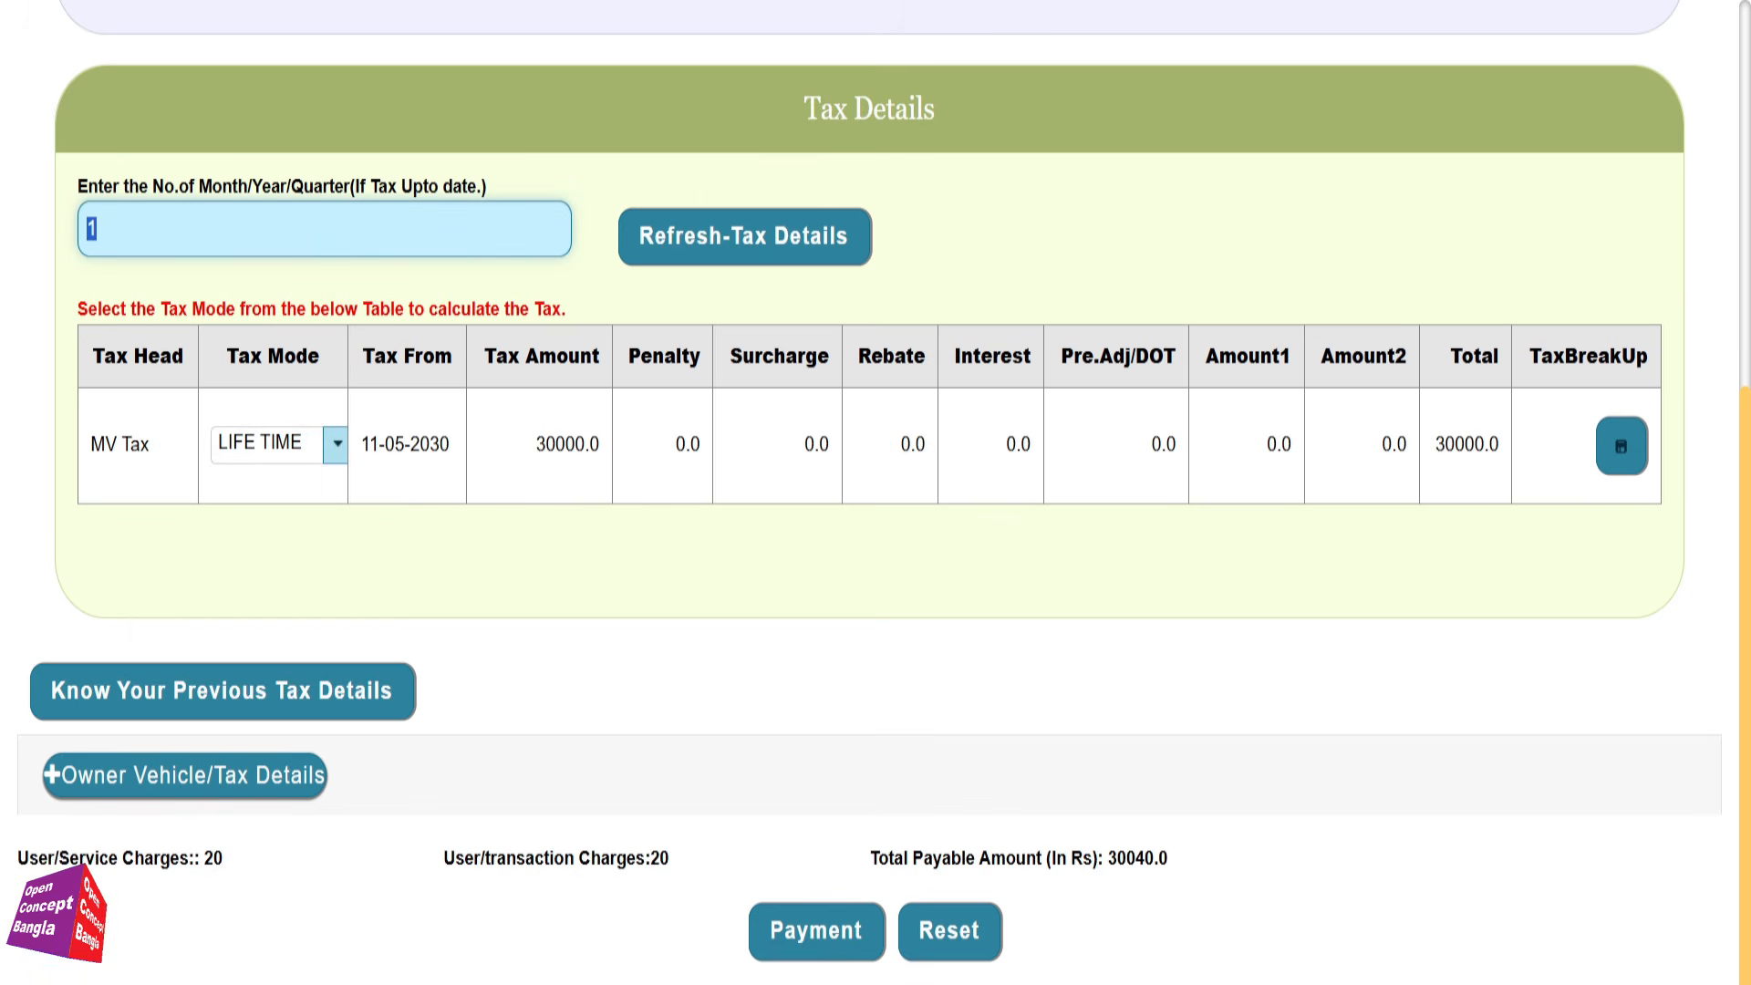
left_click(257, 447)
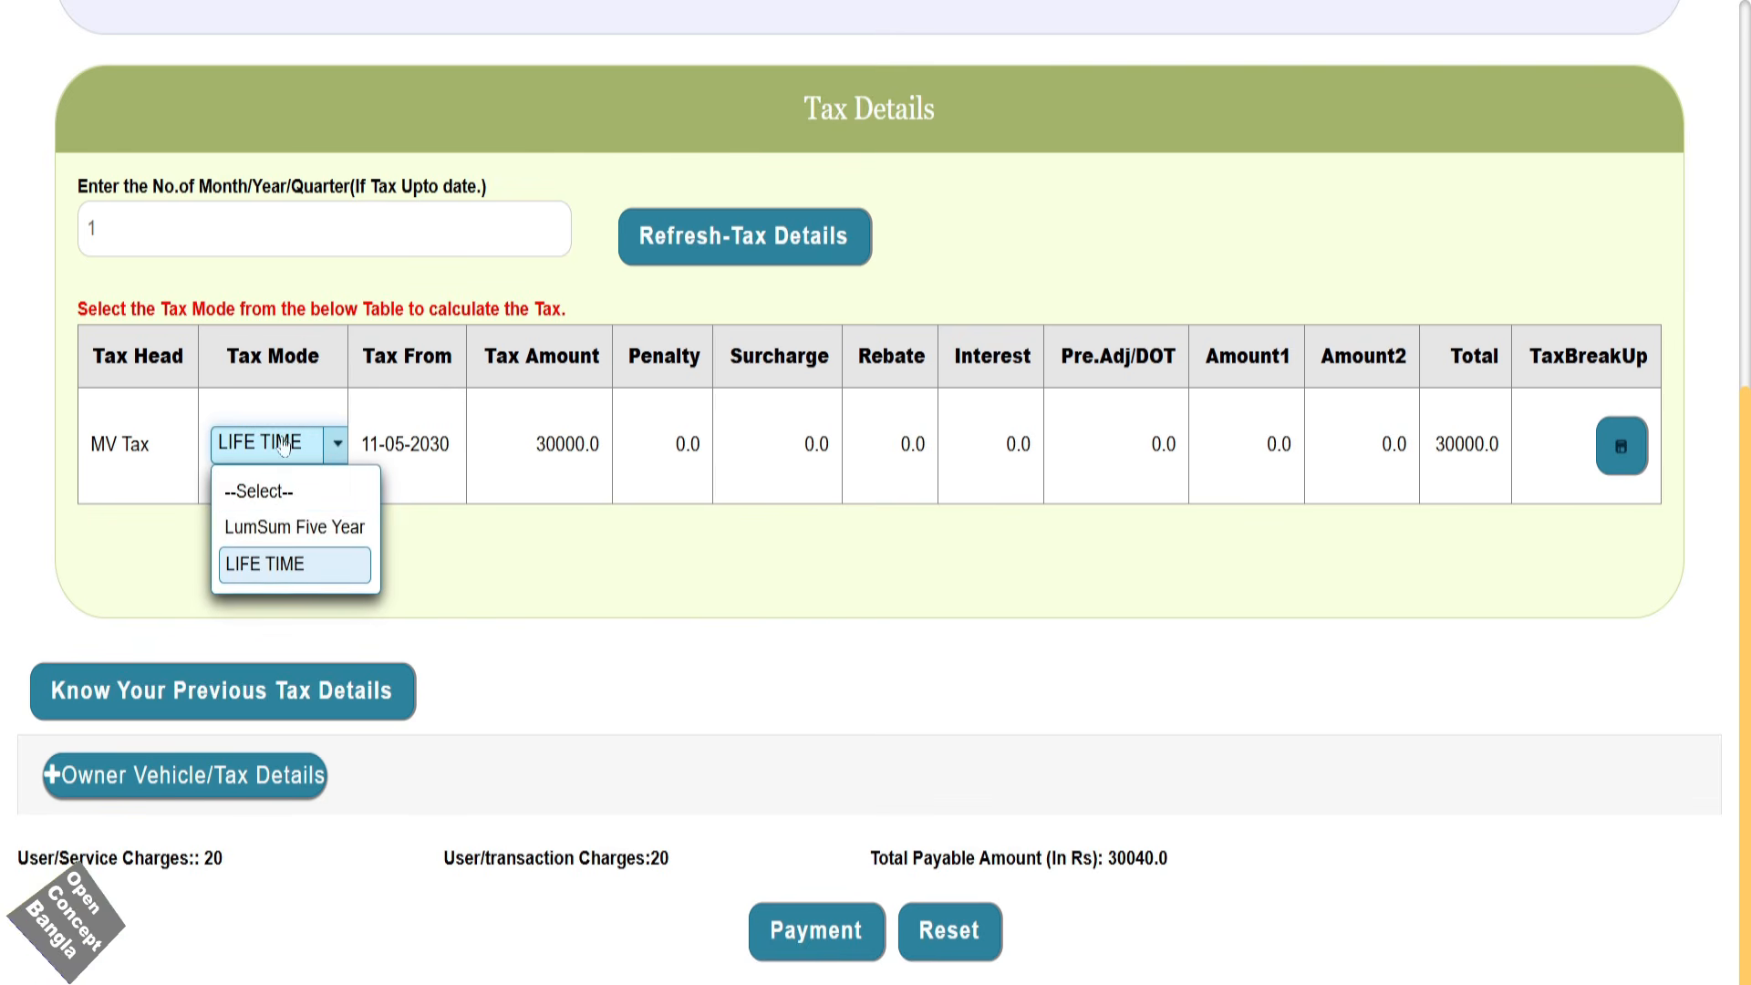
key("shift+Tab")
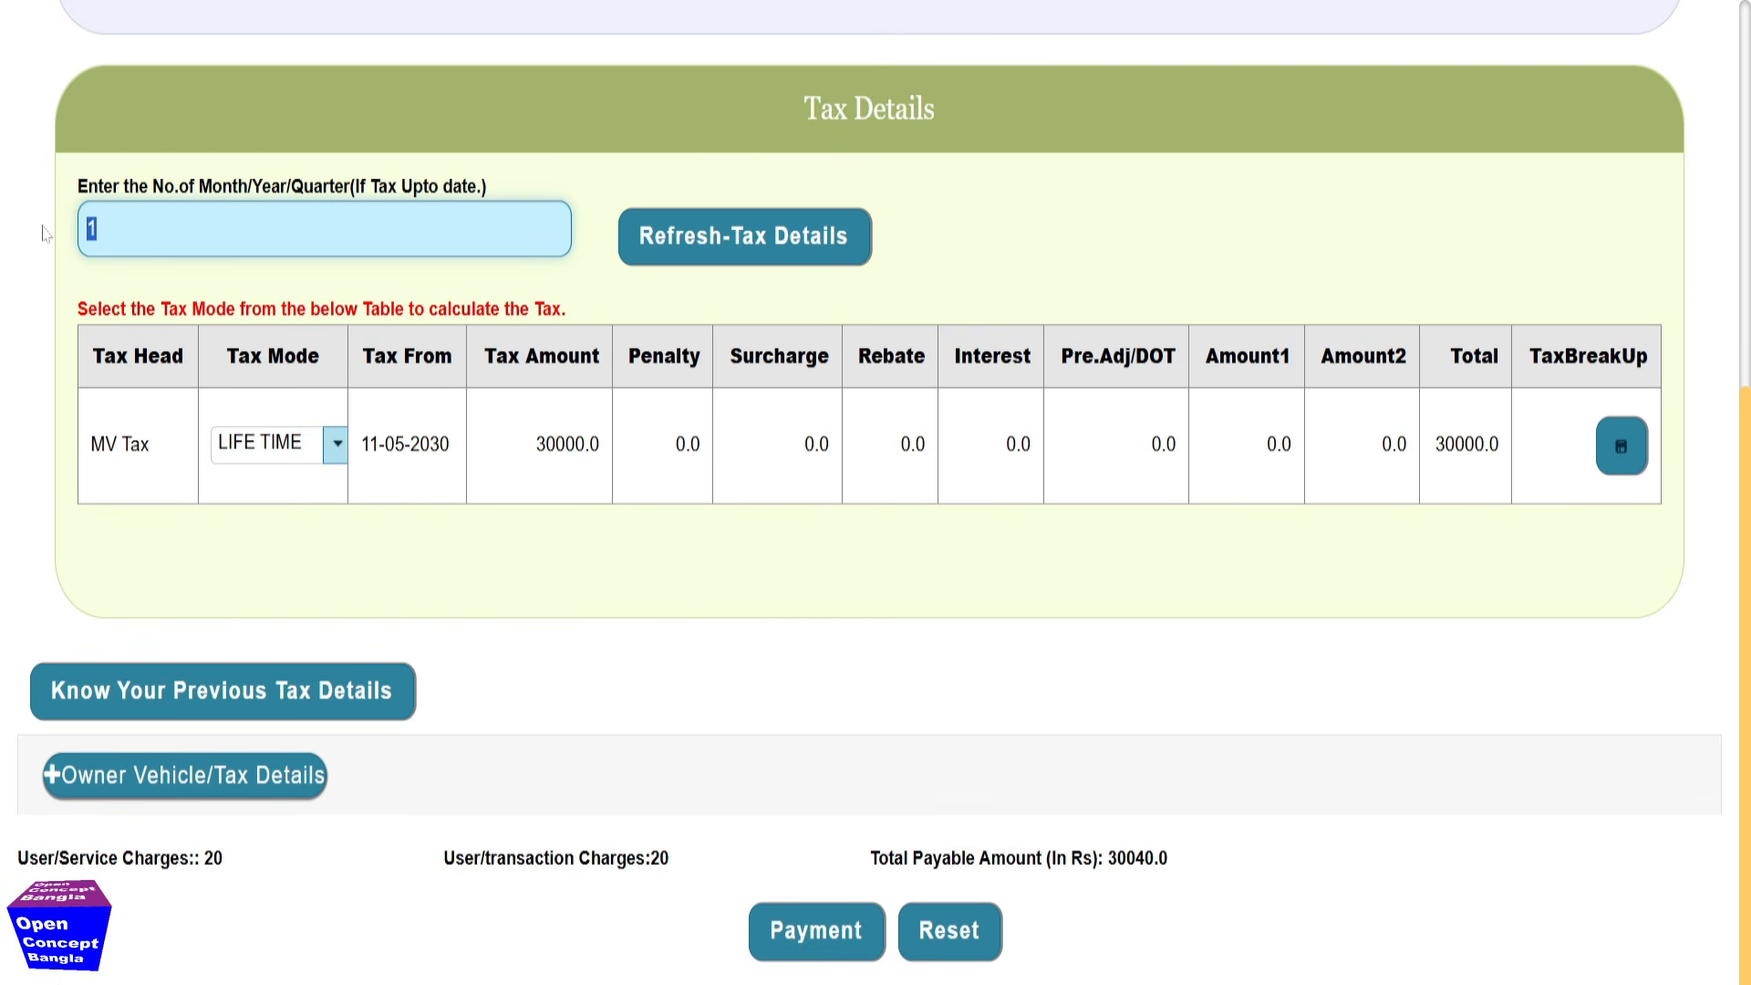
type("2")
left_click(659, 261)
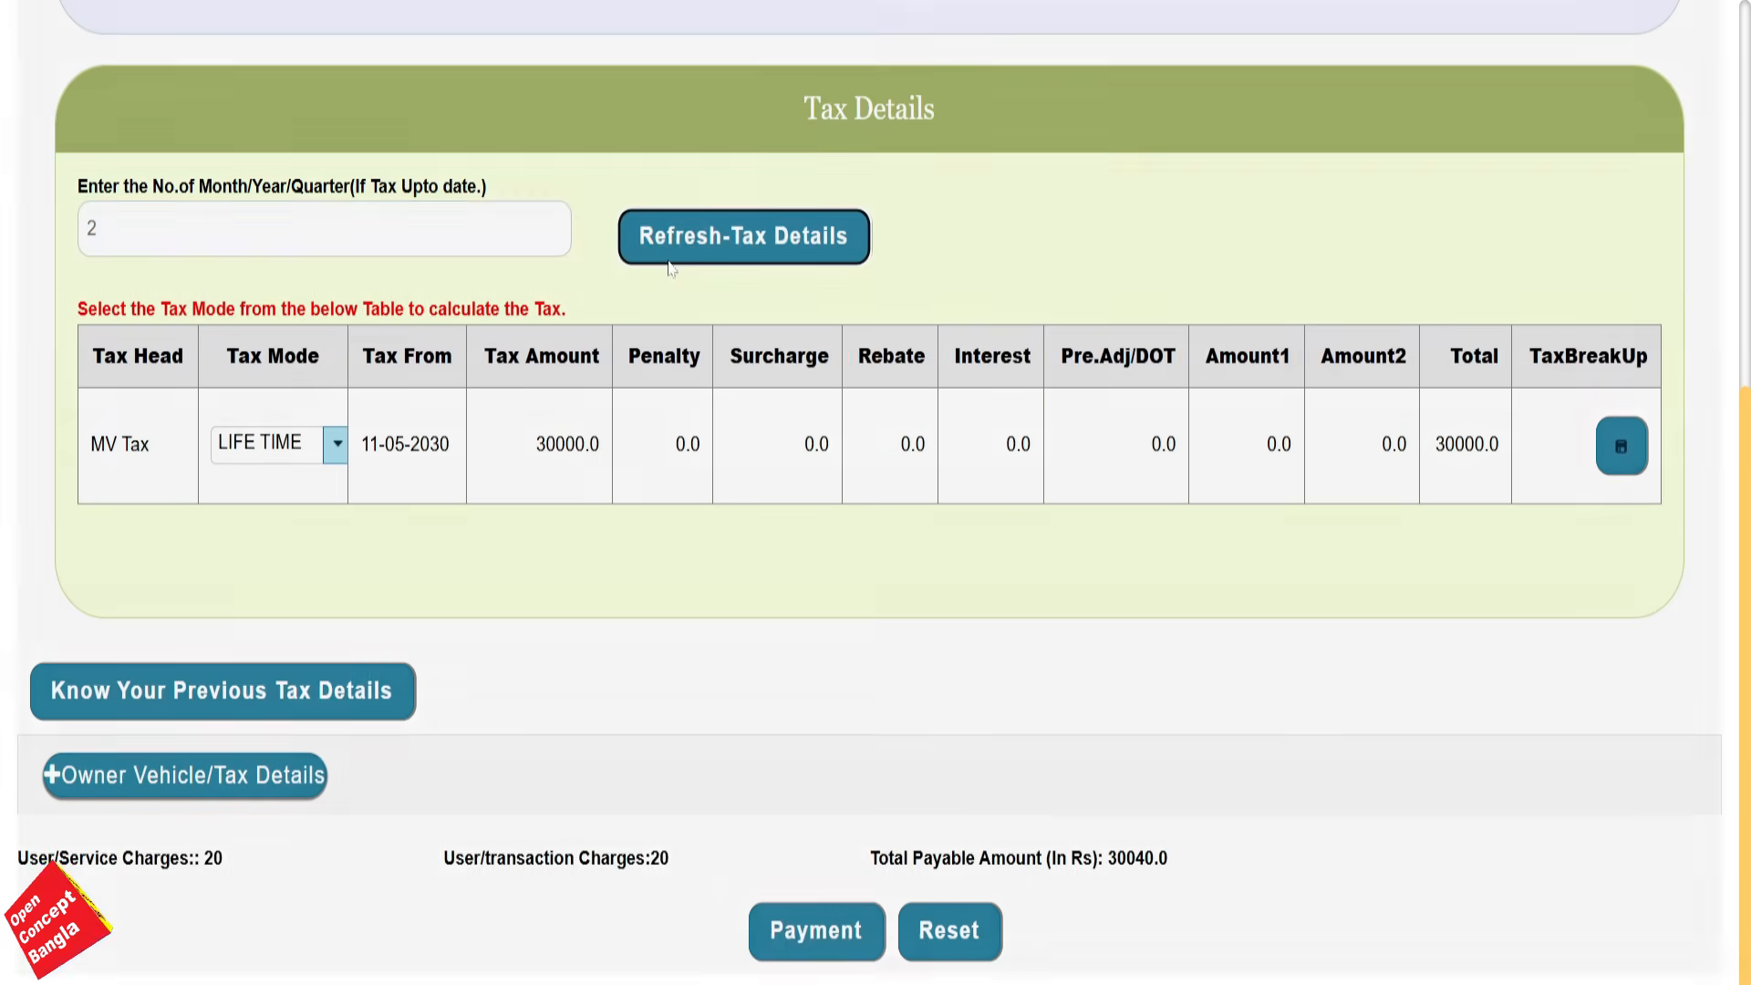
Set the number of months/years/quarters to 2 and the MV Tax mode to LumSum Five Year
key("shift+Tab")
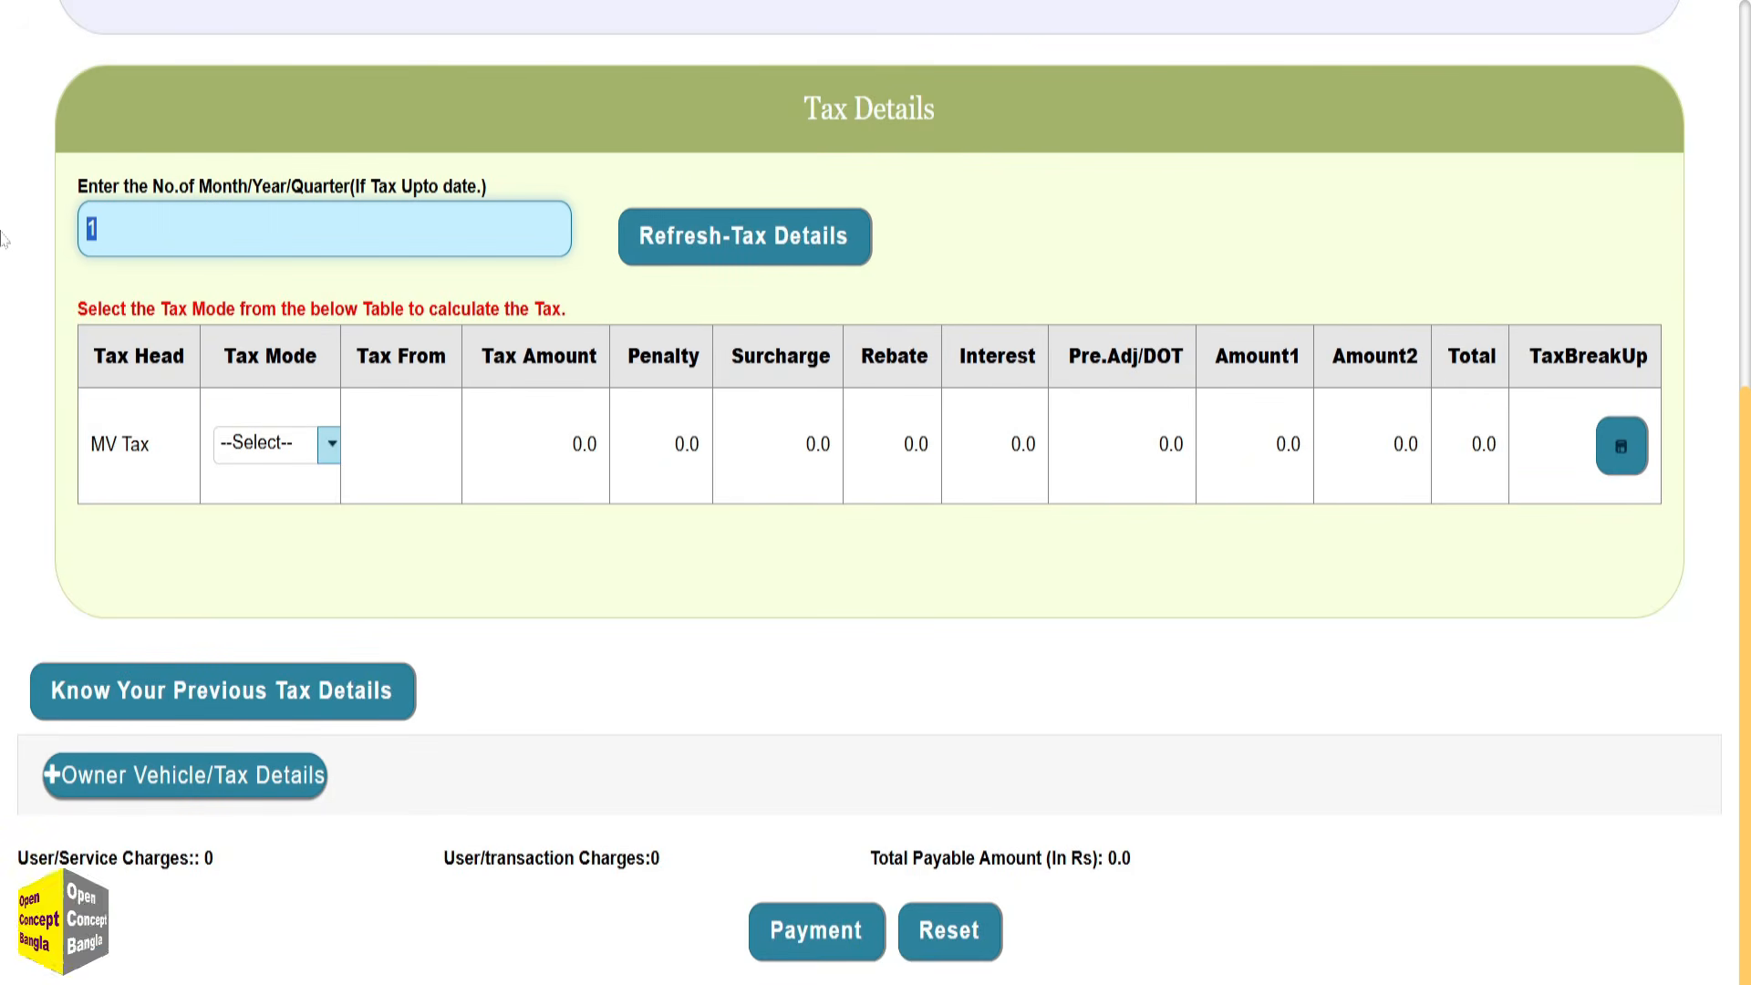
type("2")
left_click(269, 444)
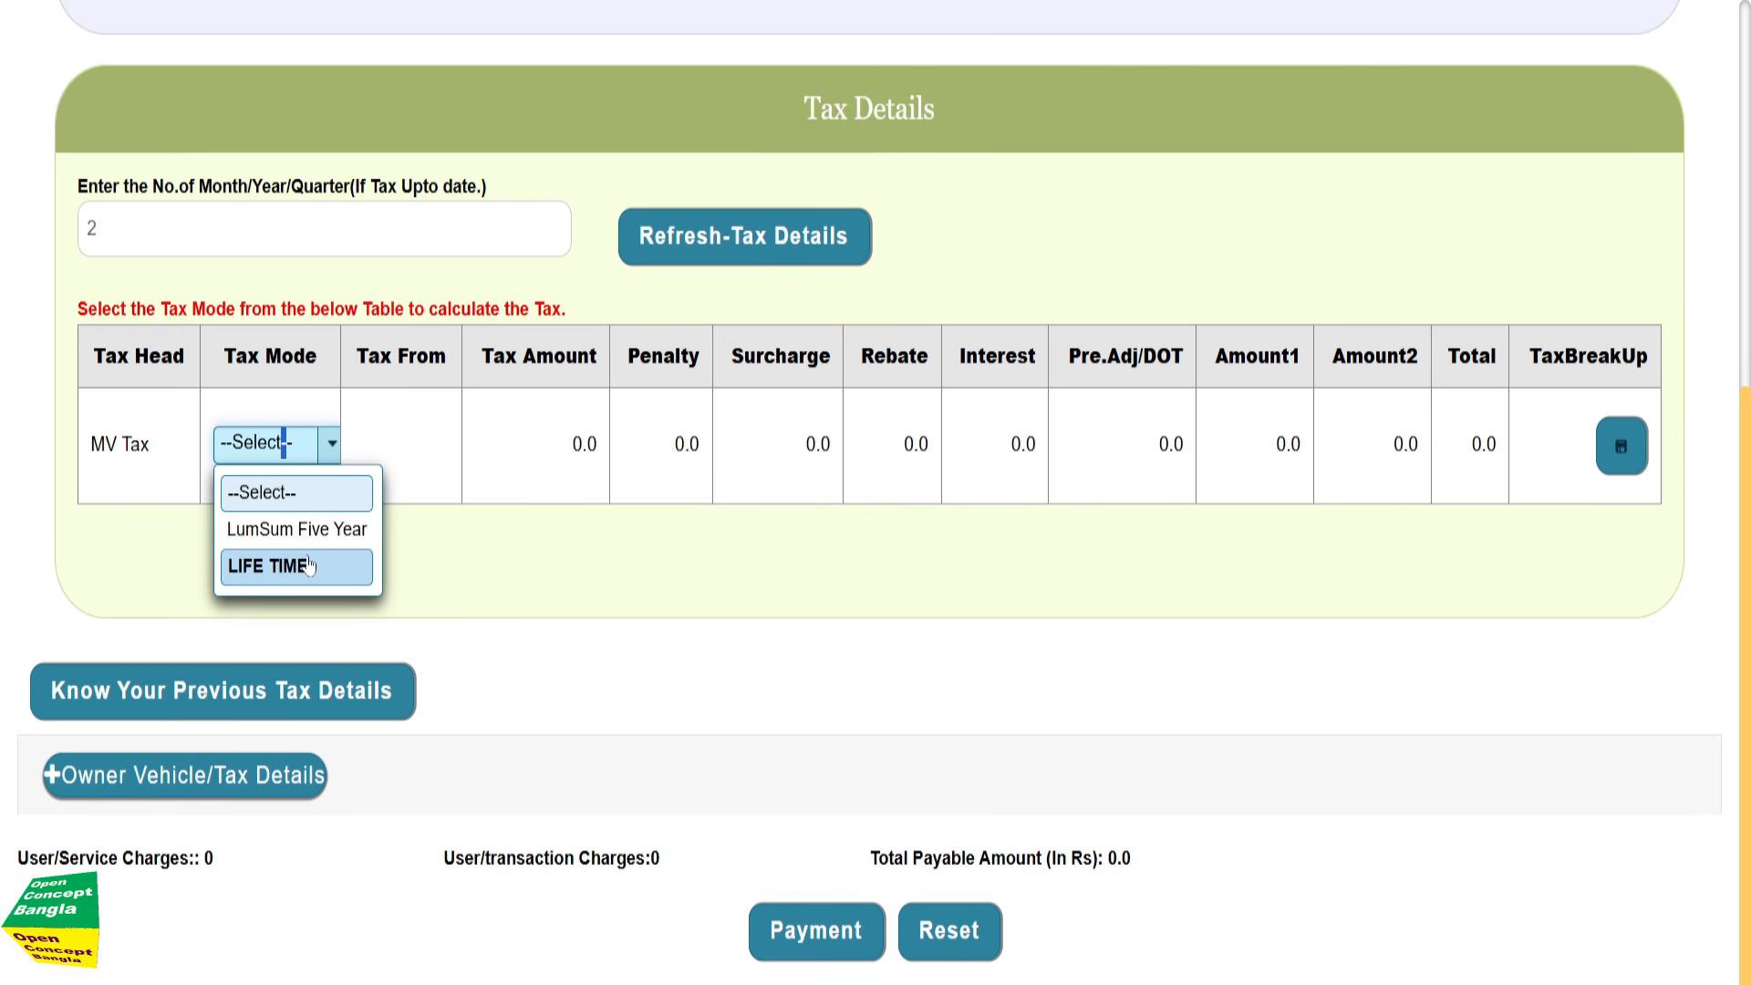
left_click(297, 529)
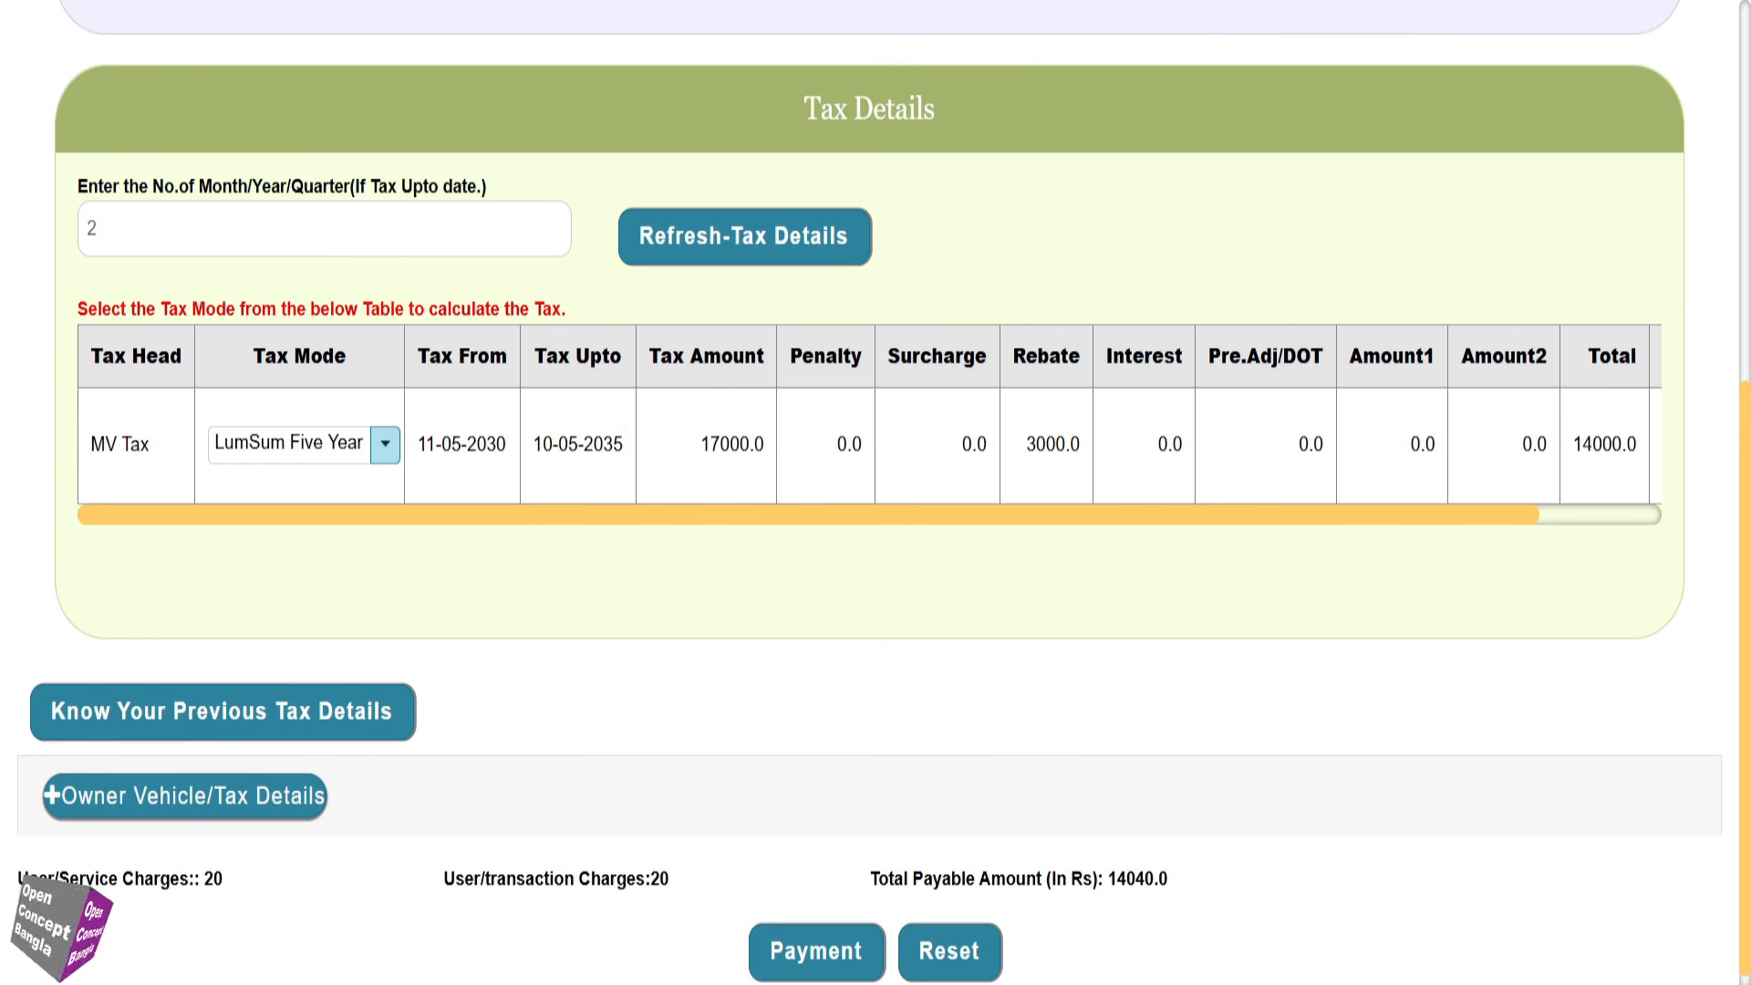
left_click_drag(433, 481, 625, 465)
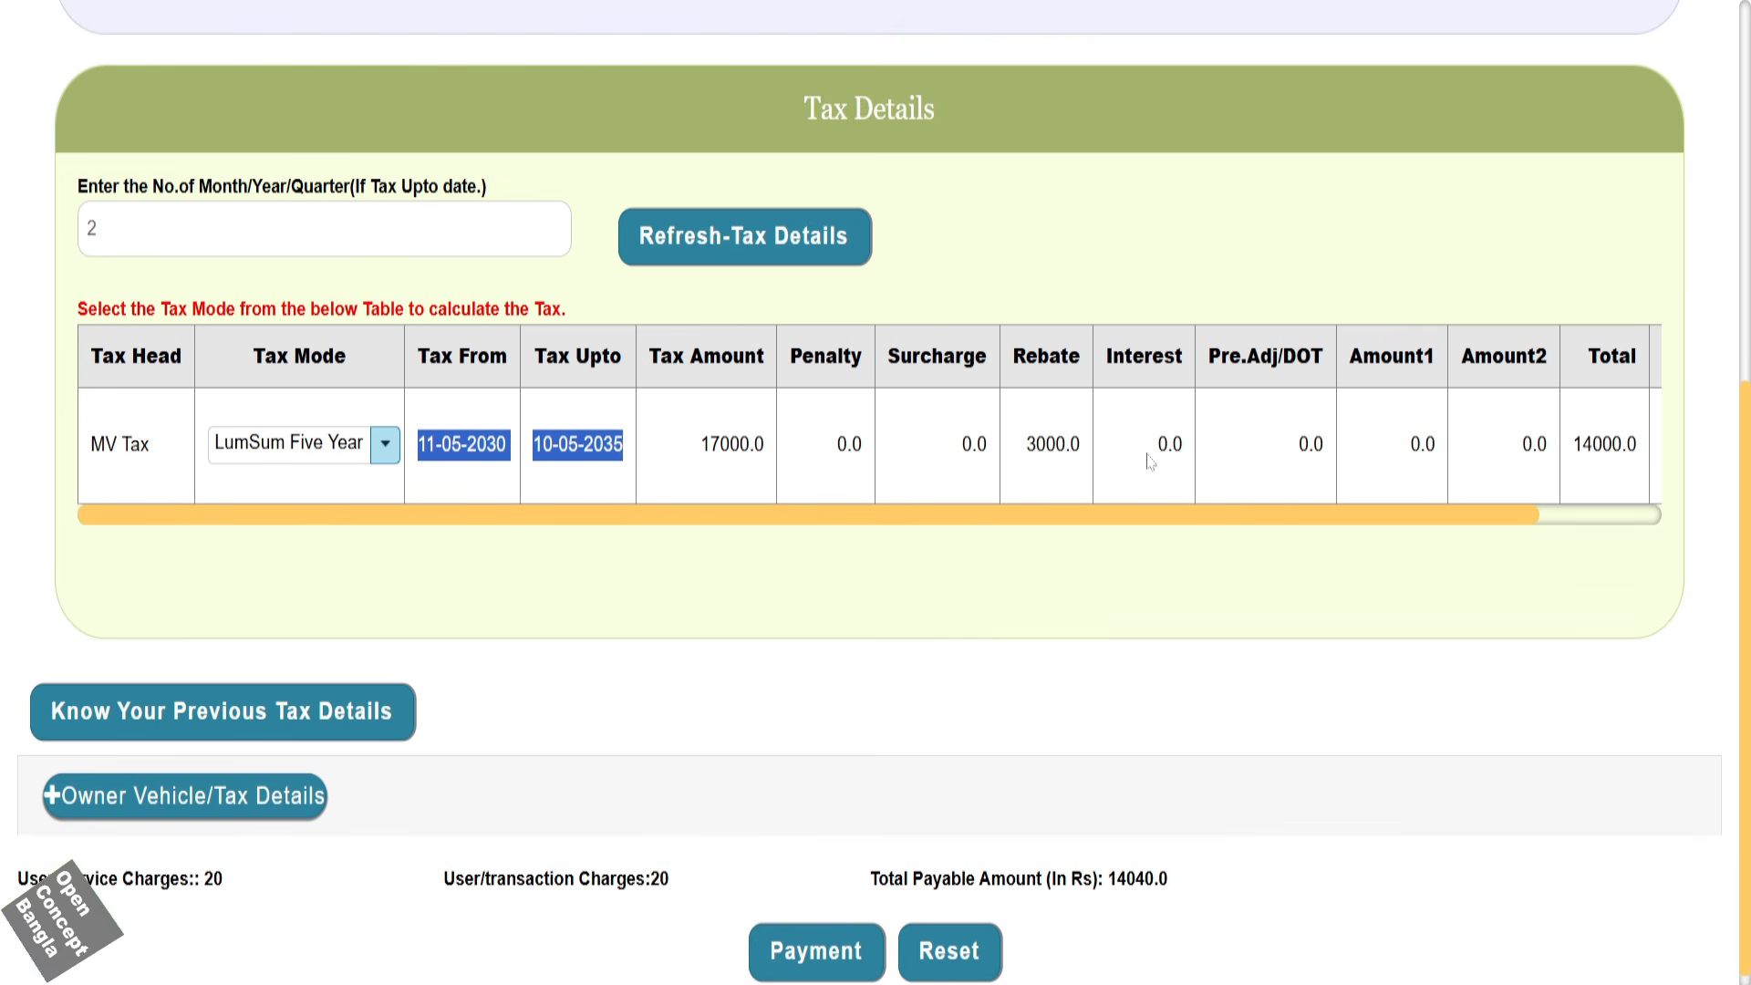
Review the vehicle's previous tax details and expand the owner vehicle/tax details
left_click(200, 719)
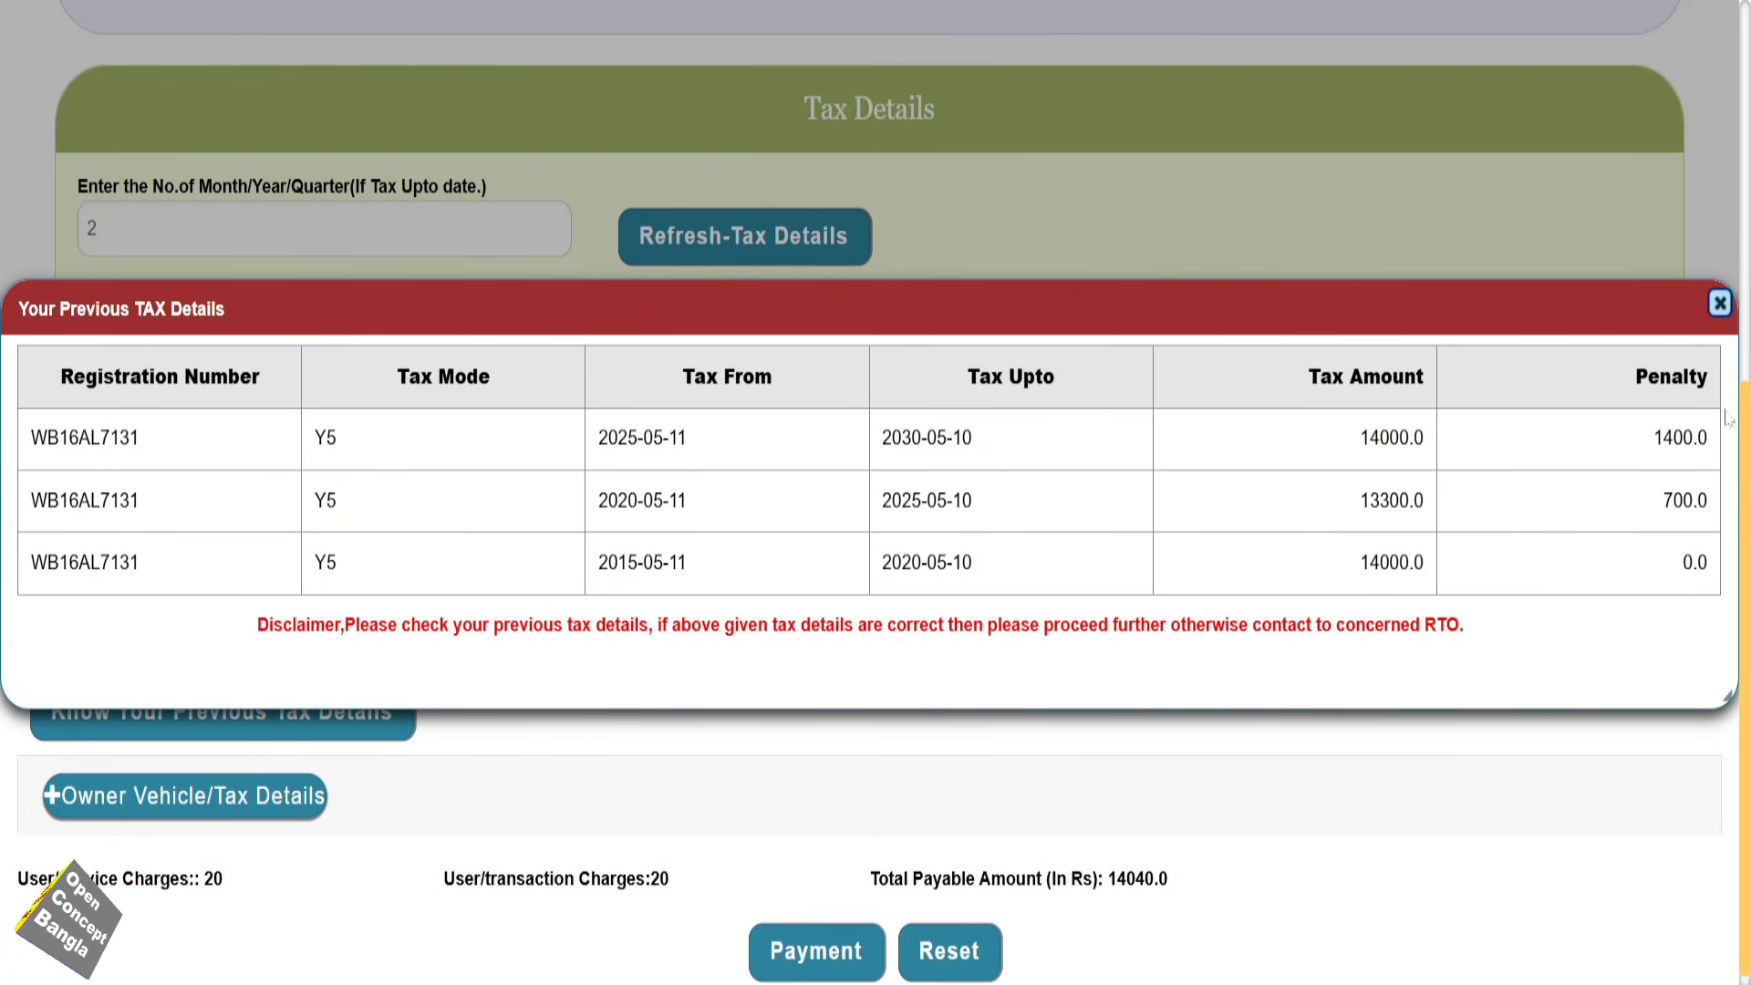
left_click(1719, 303)
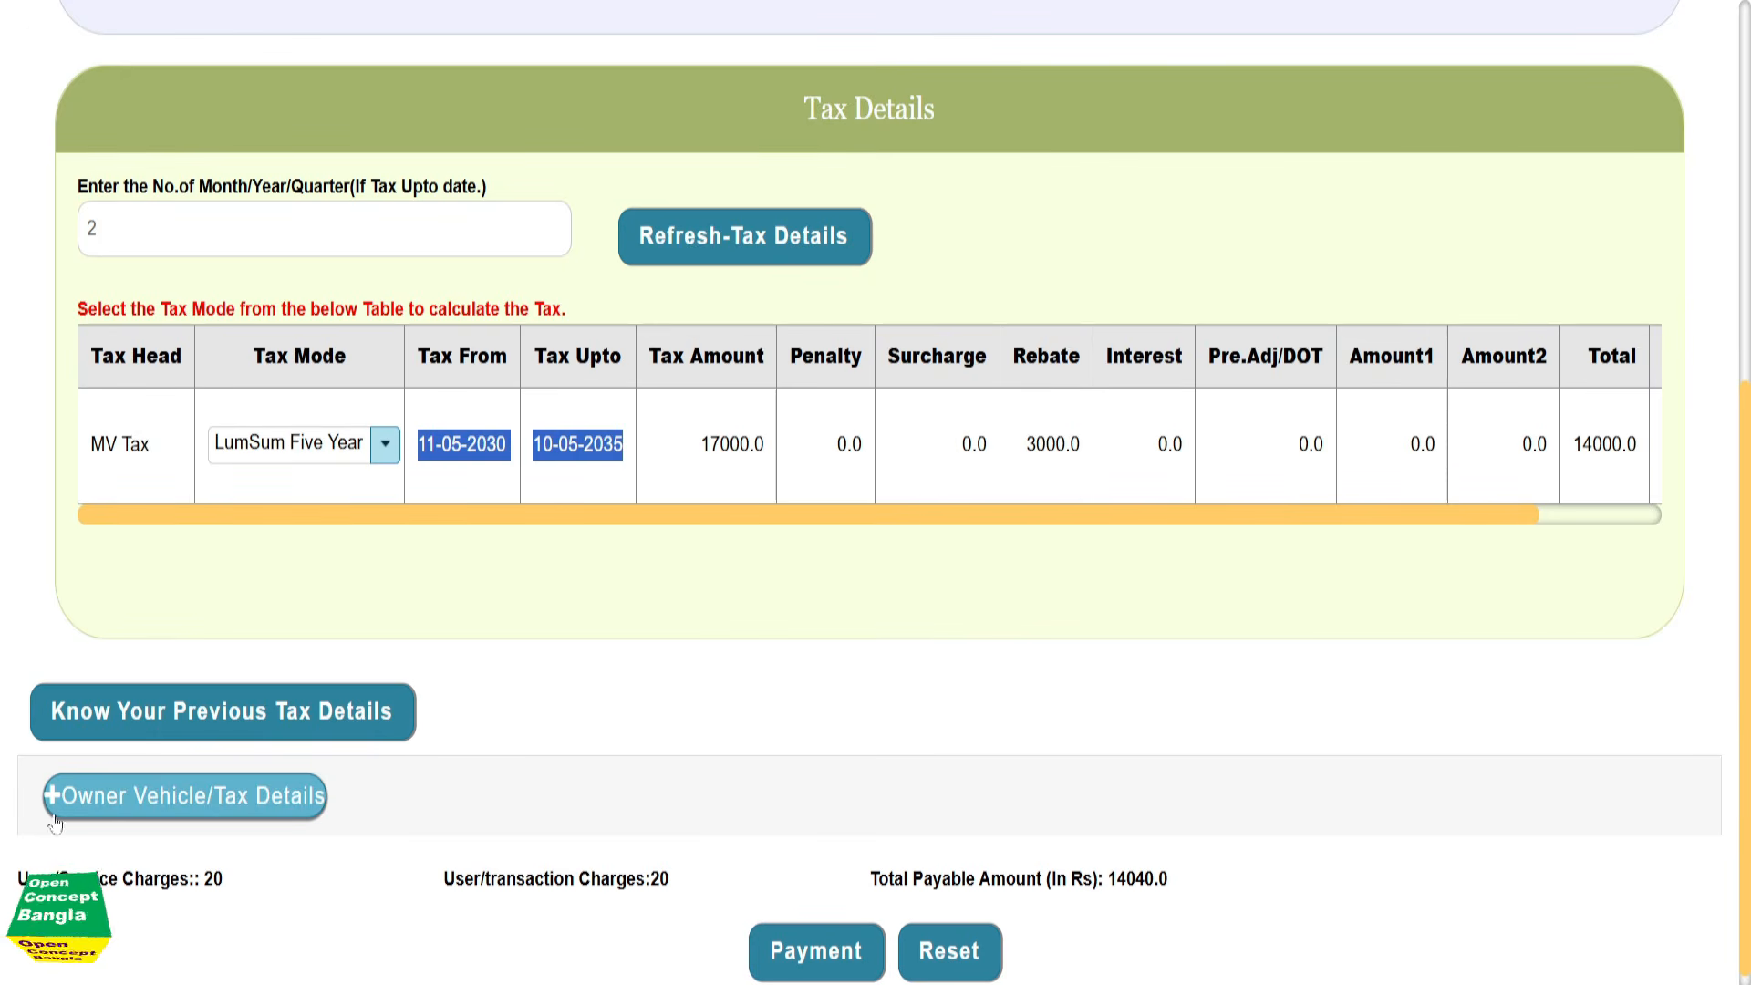
left_click(209, 803)
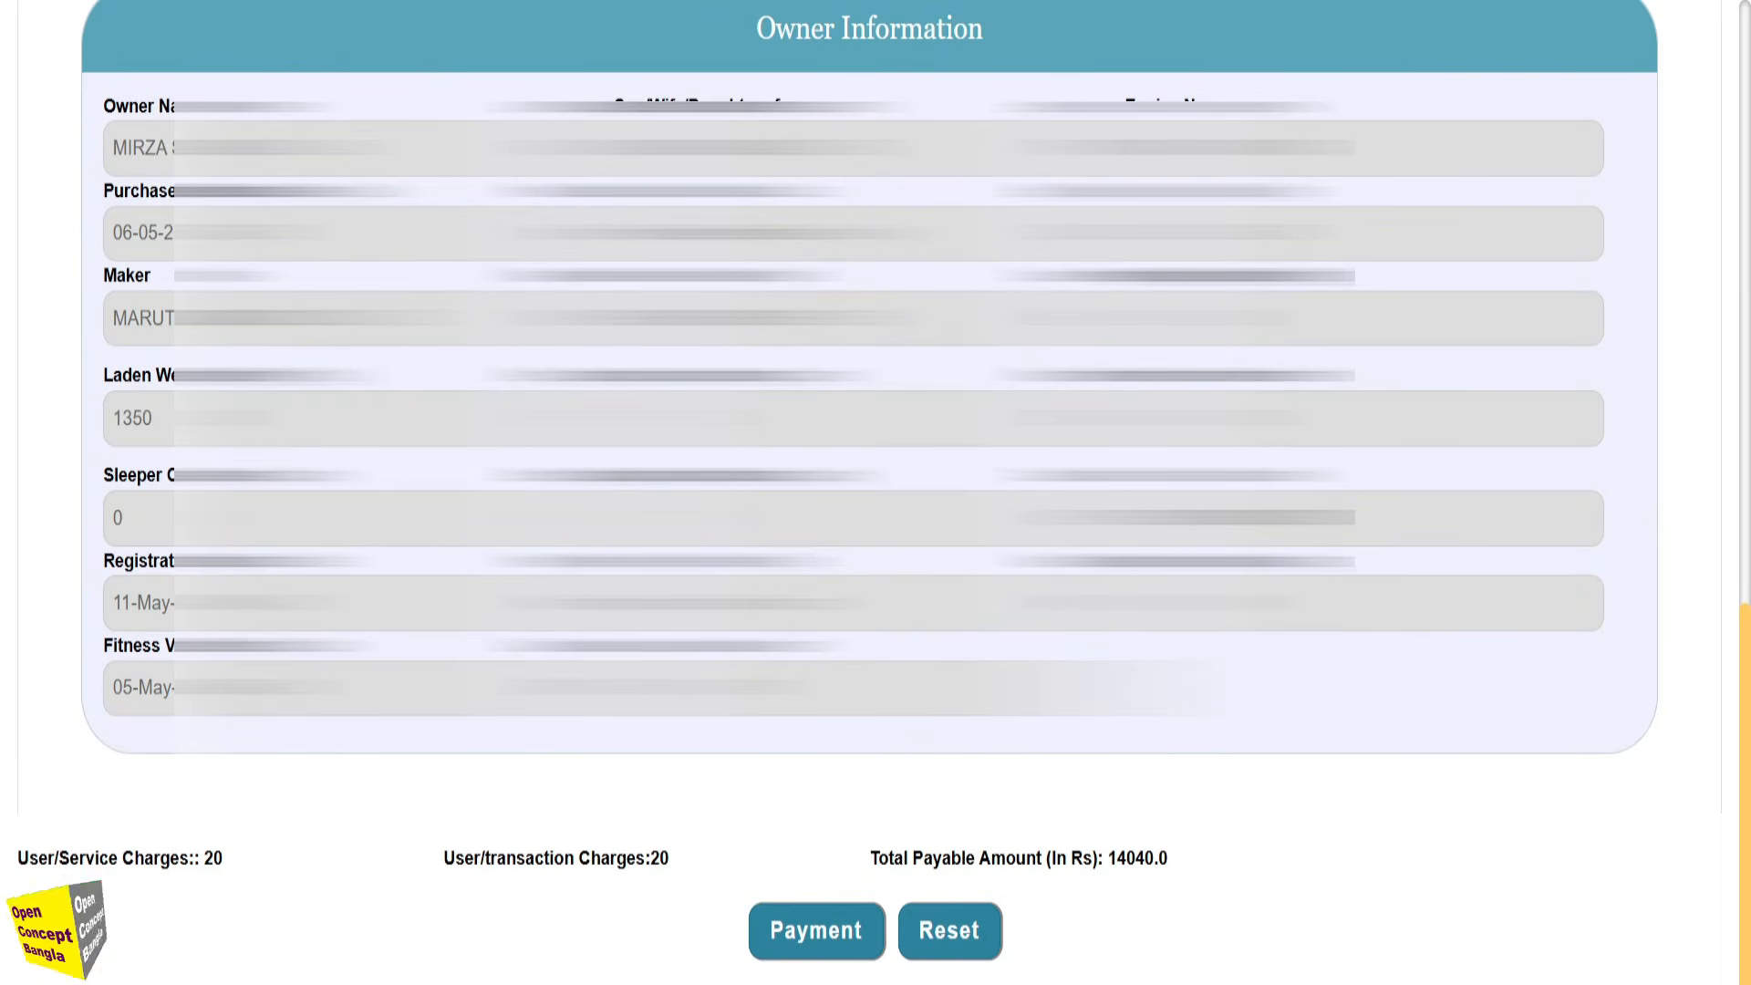
Proceed to payment with GRIPS as the payment gateway and accept the terms and conditions
left_click(848, 942)
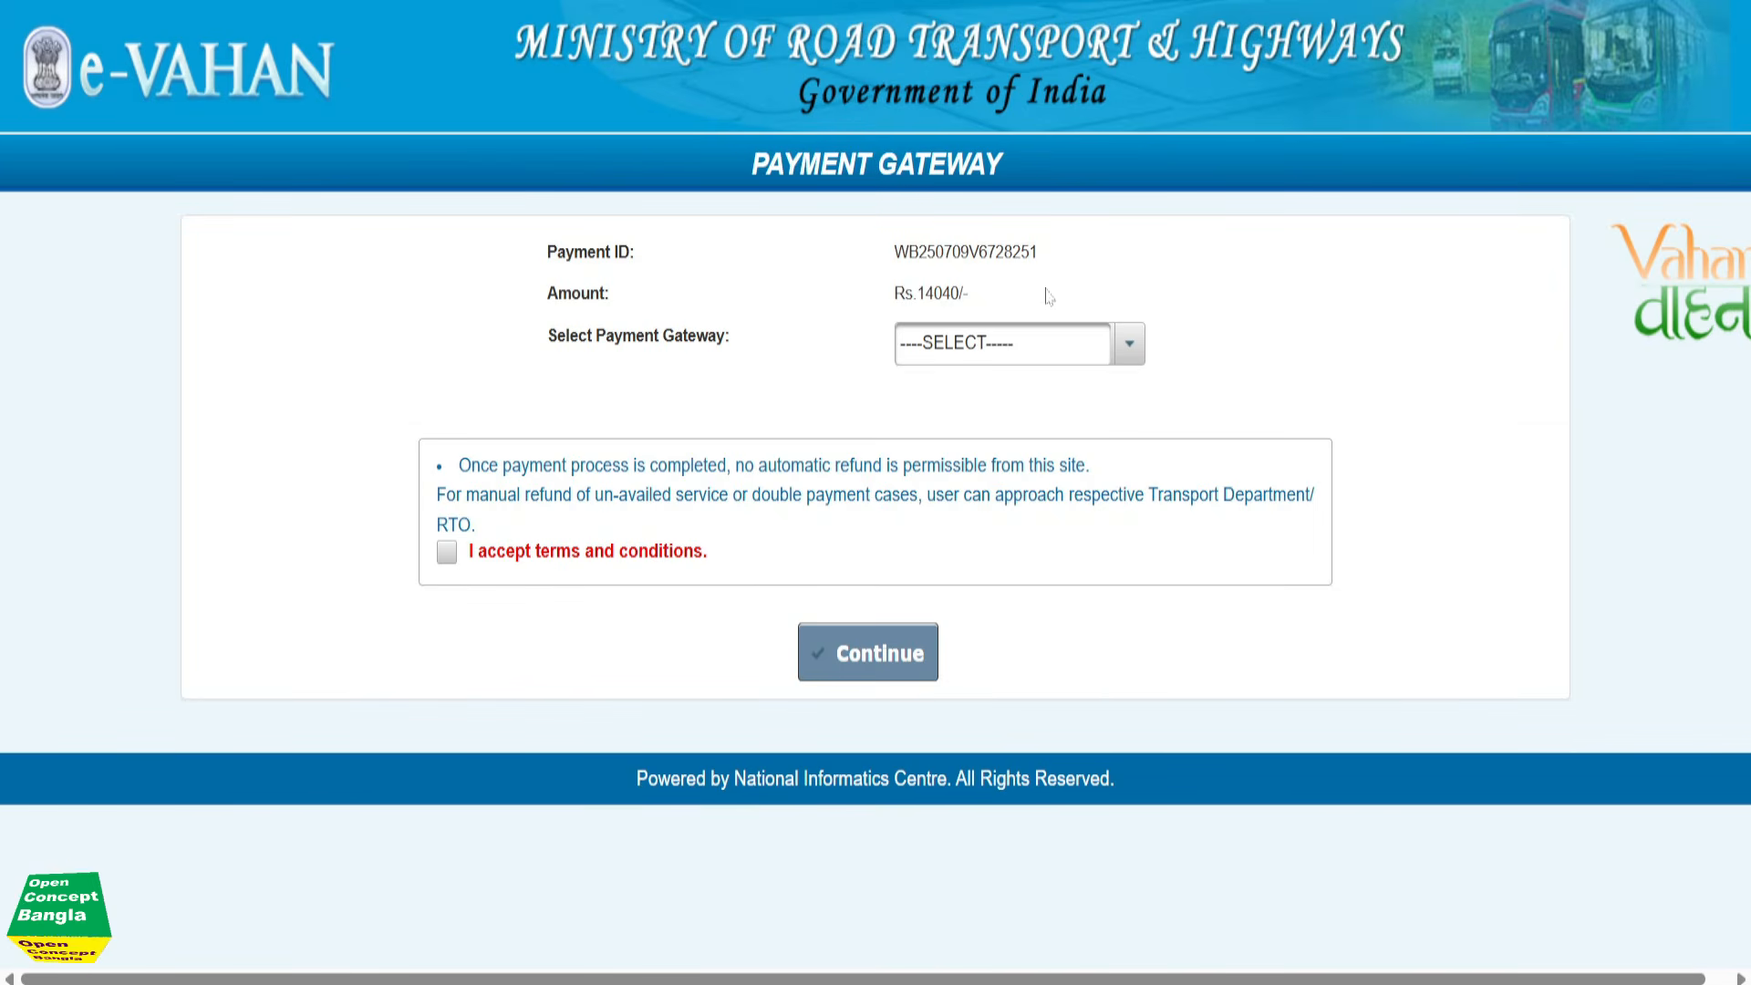
left_click(990, 343)
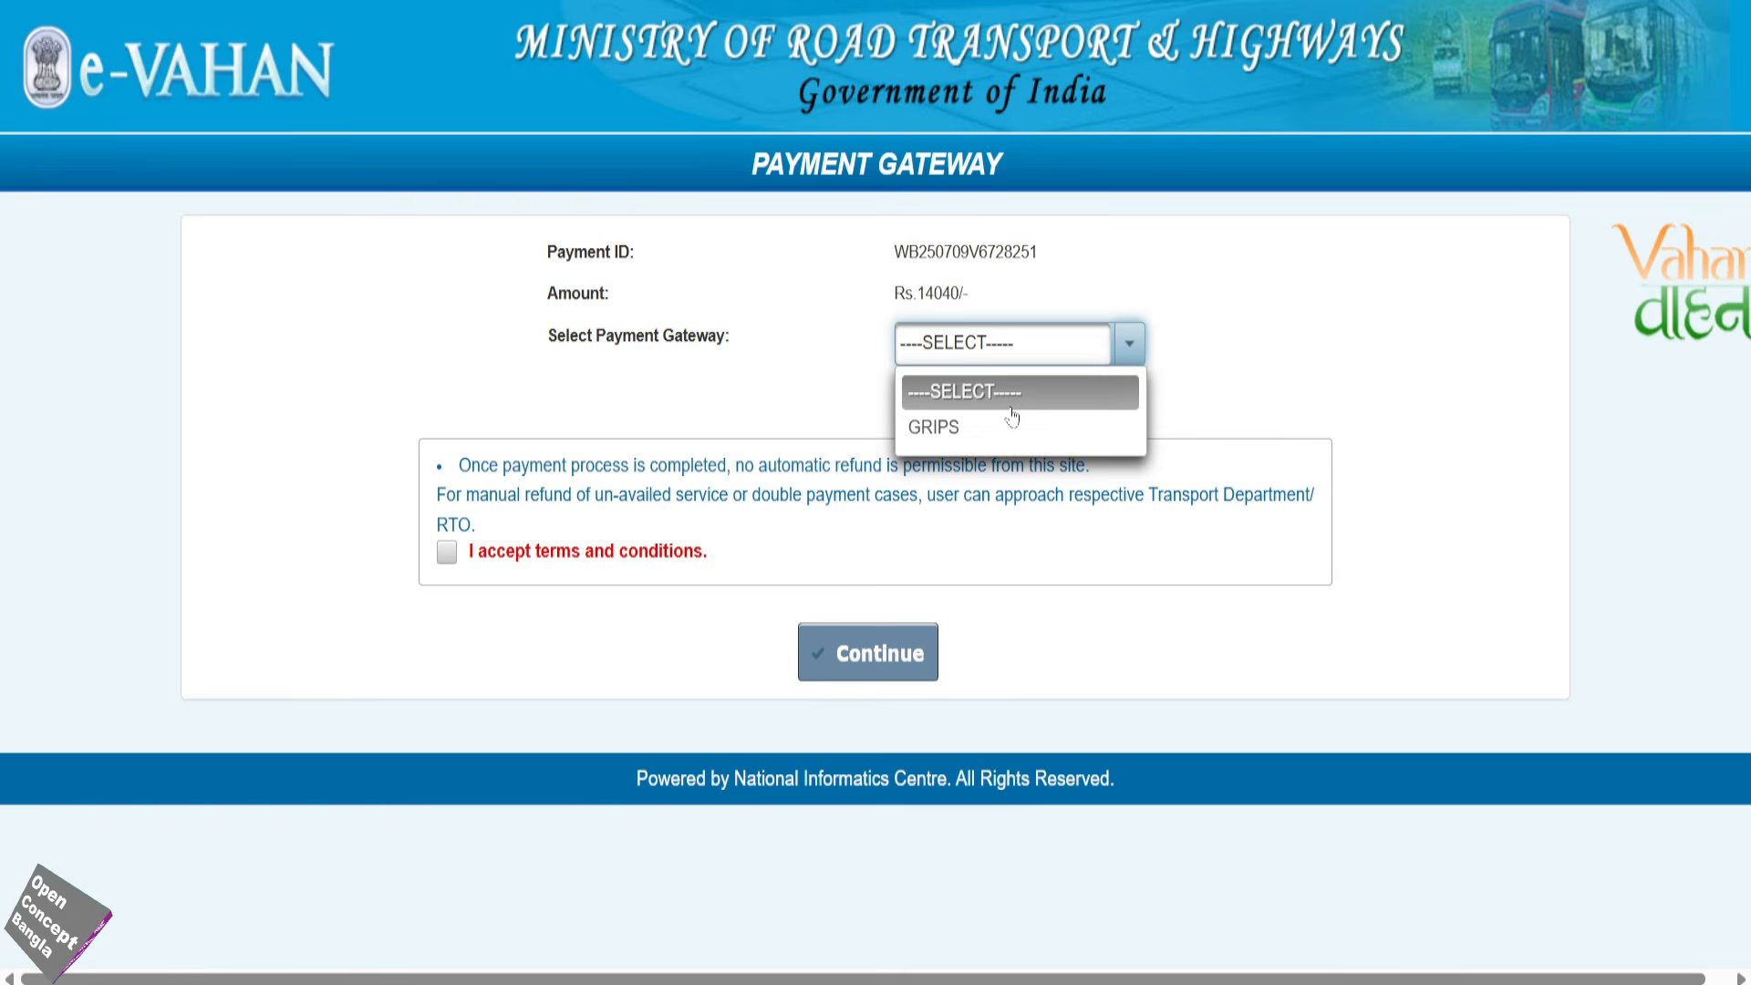
left_click(966, 429)
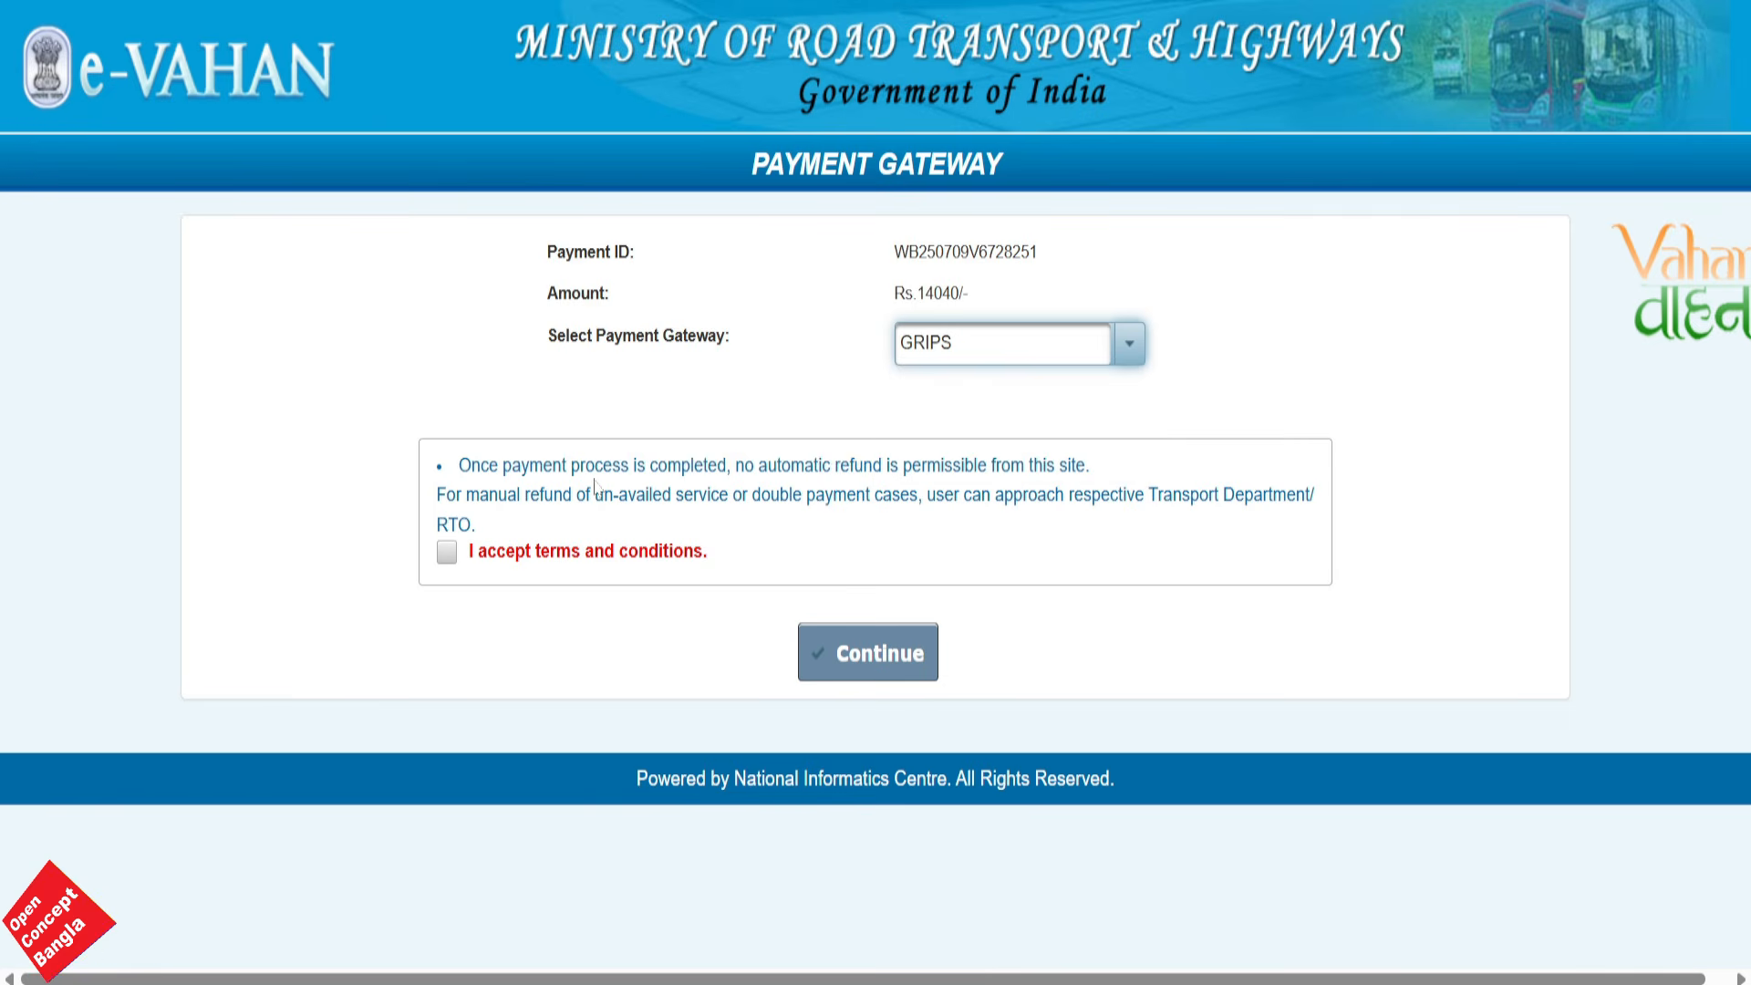
left_click(446, 552)
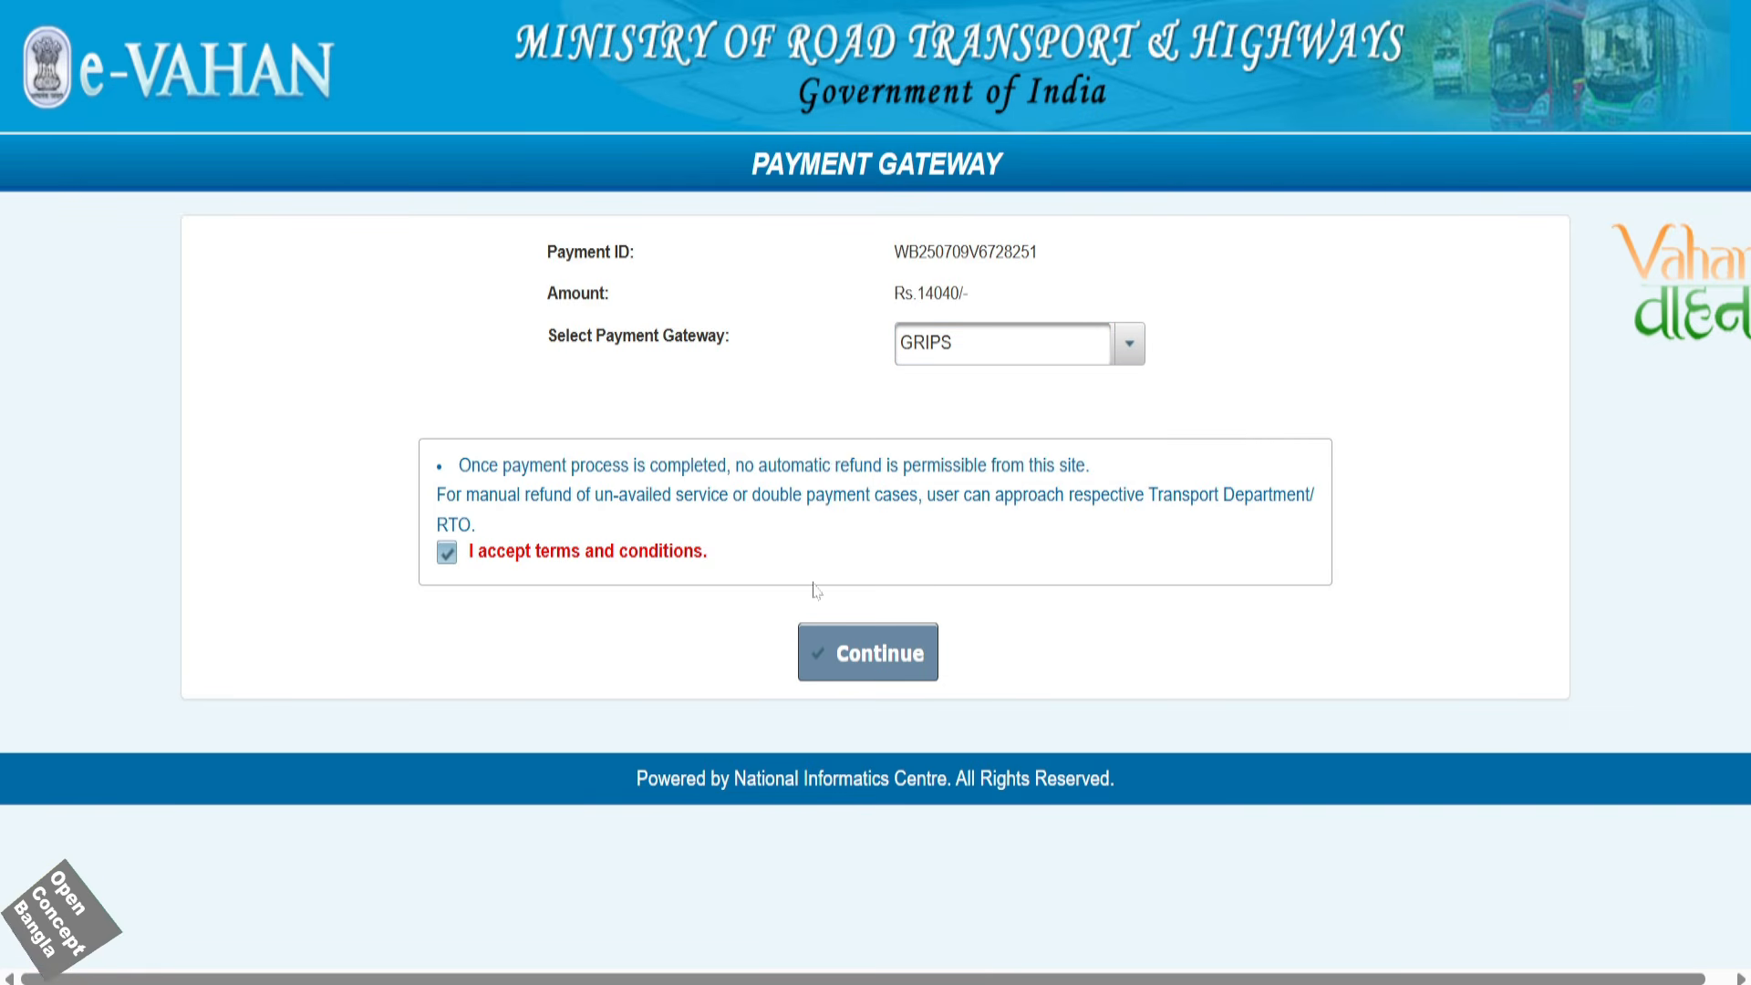
left_click(884, 654)
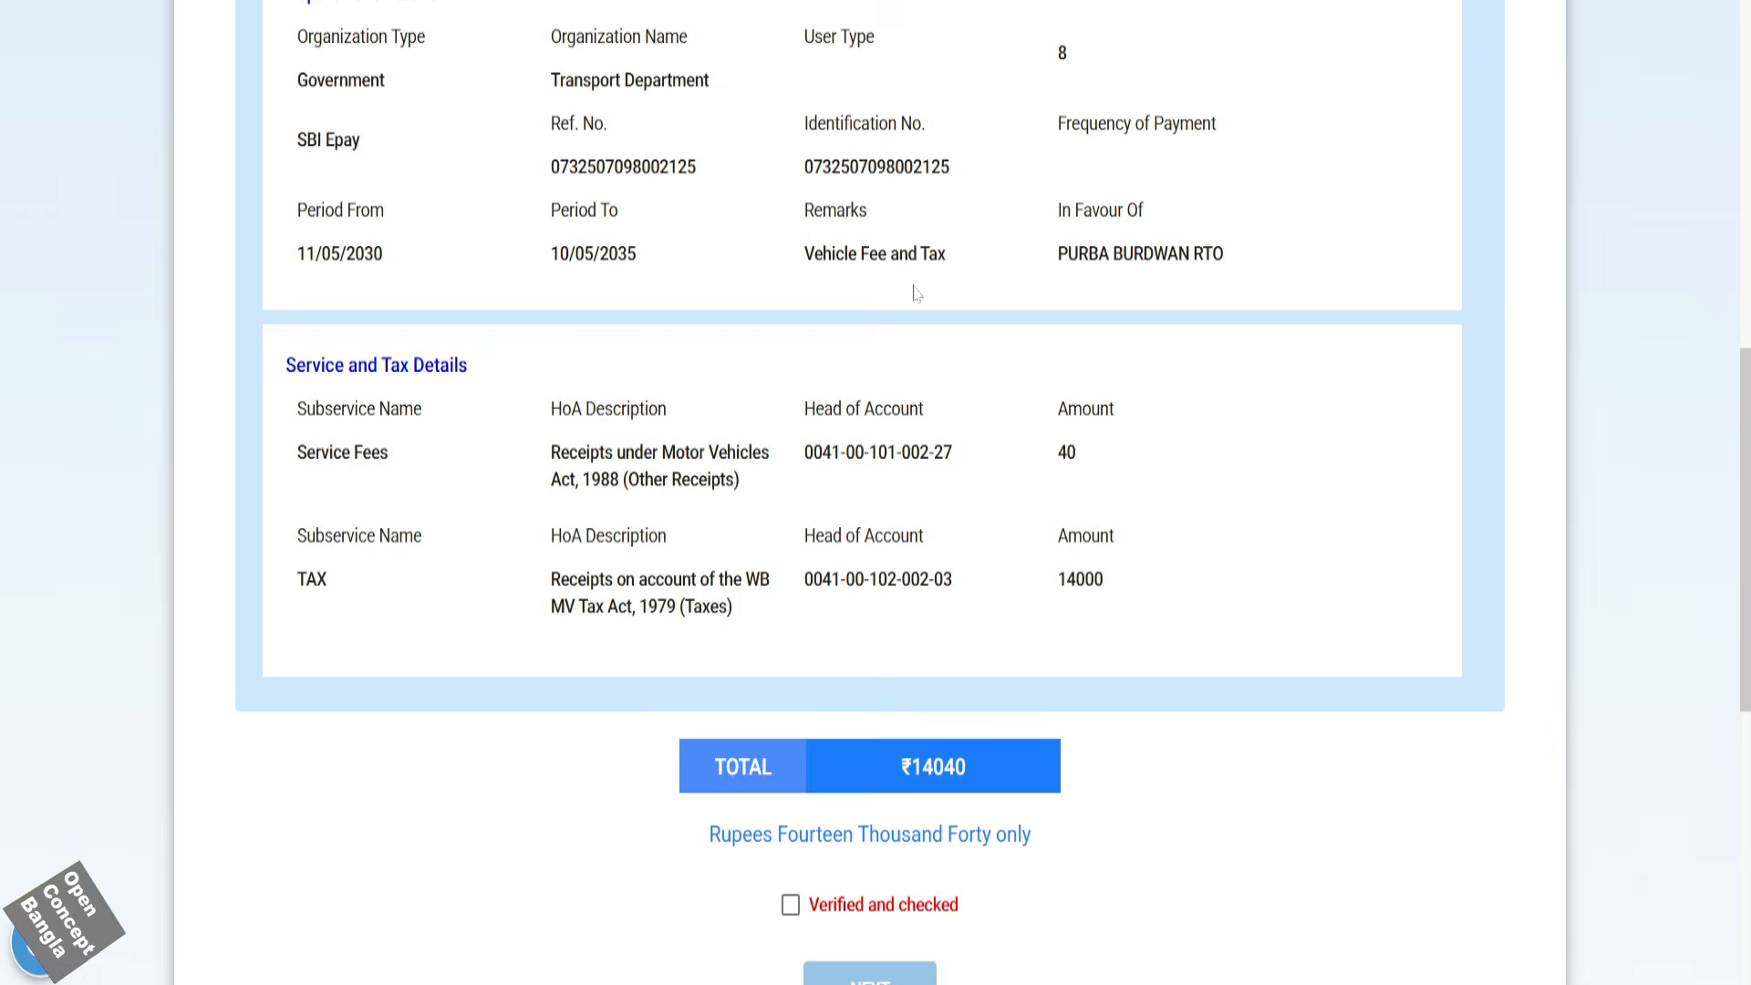
Mark the payment review as verified and checked, and advance to payment mode and bank selection
scroll(916, 293, "down", 5)
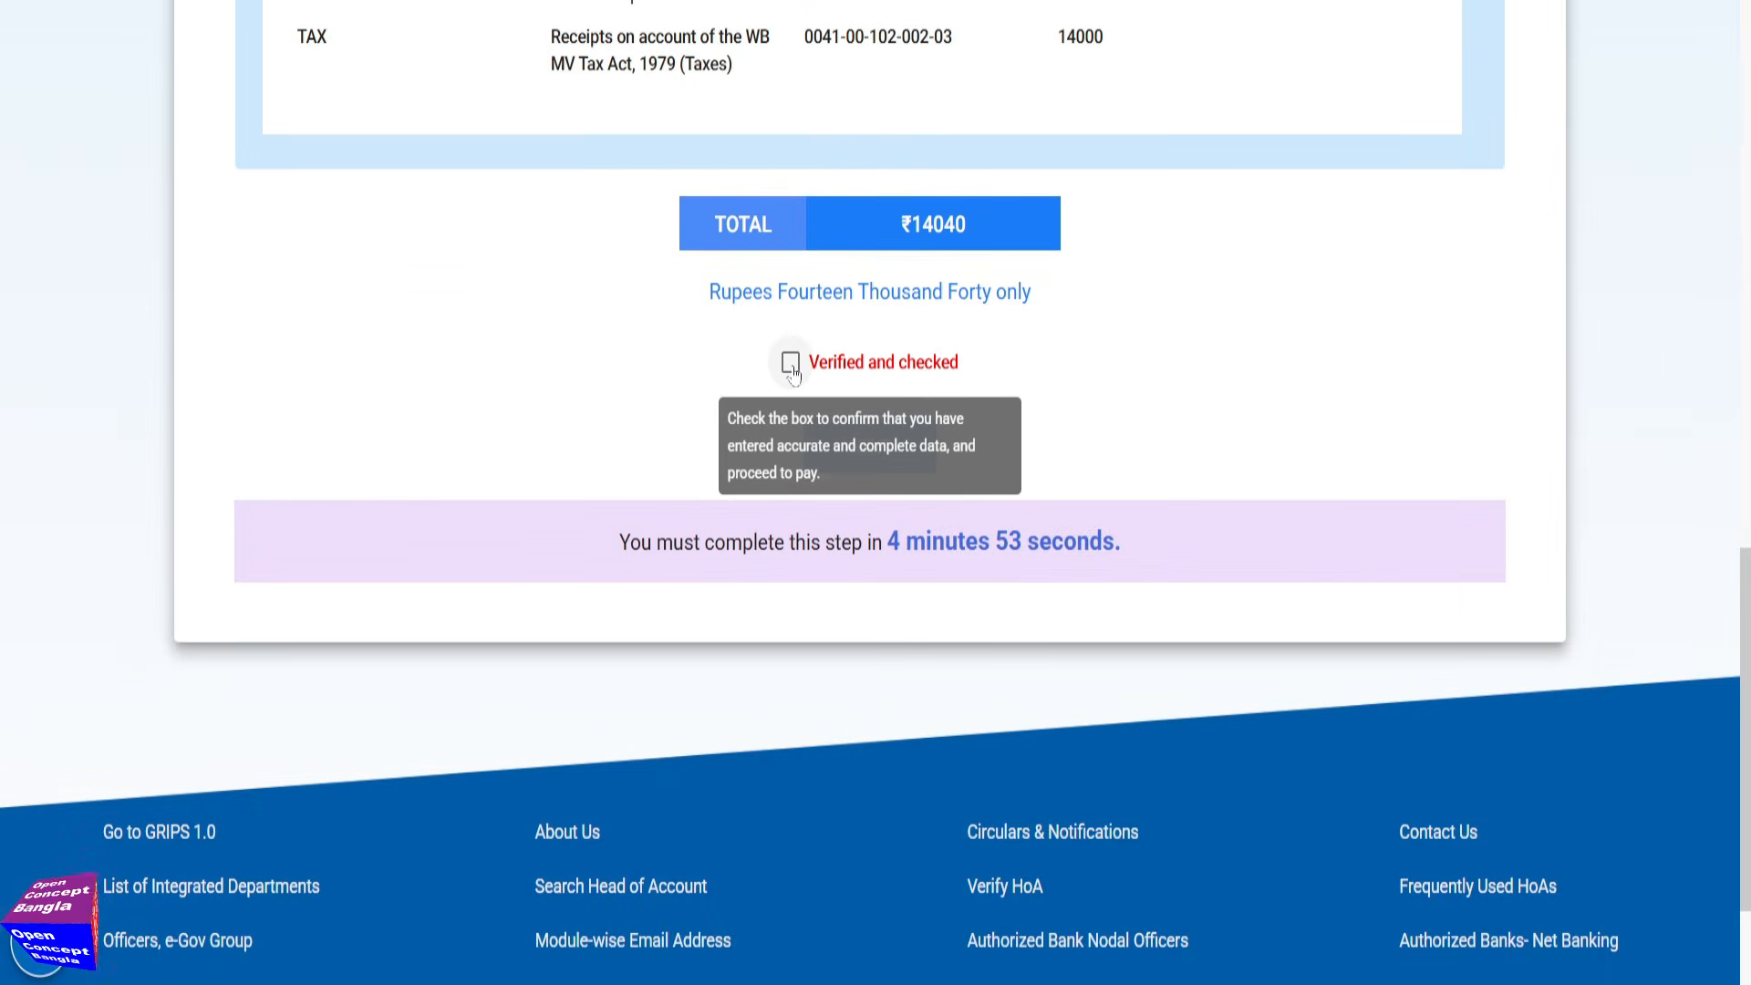
left_click(791, 365)
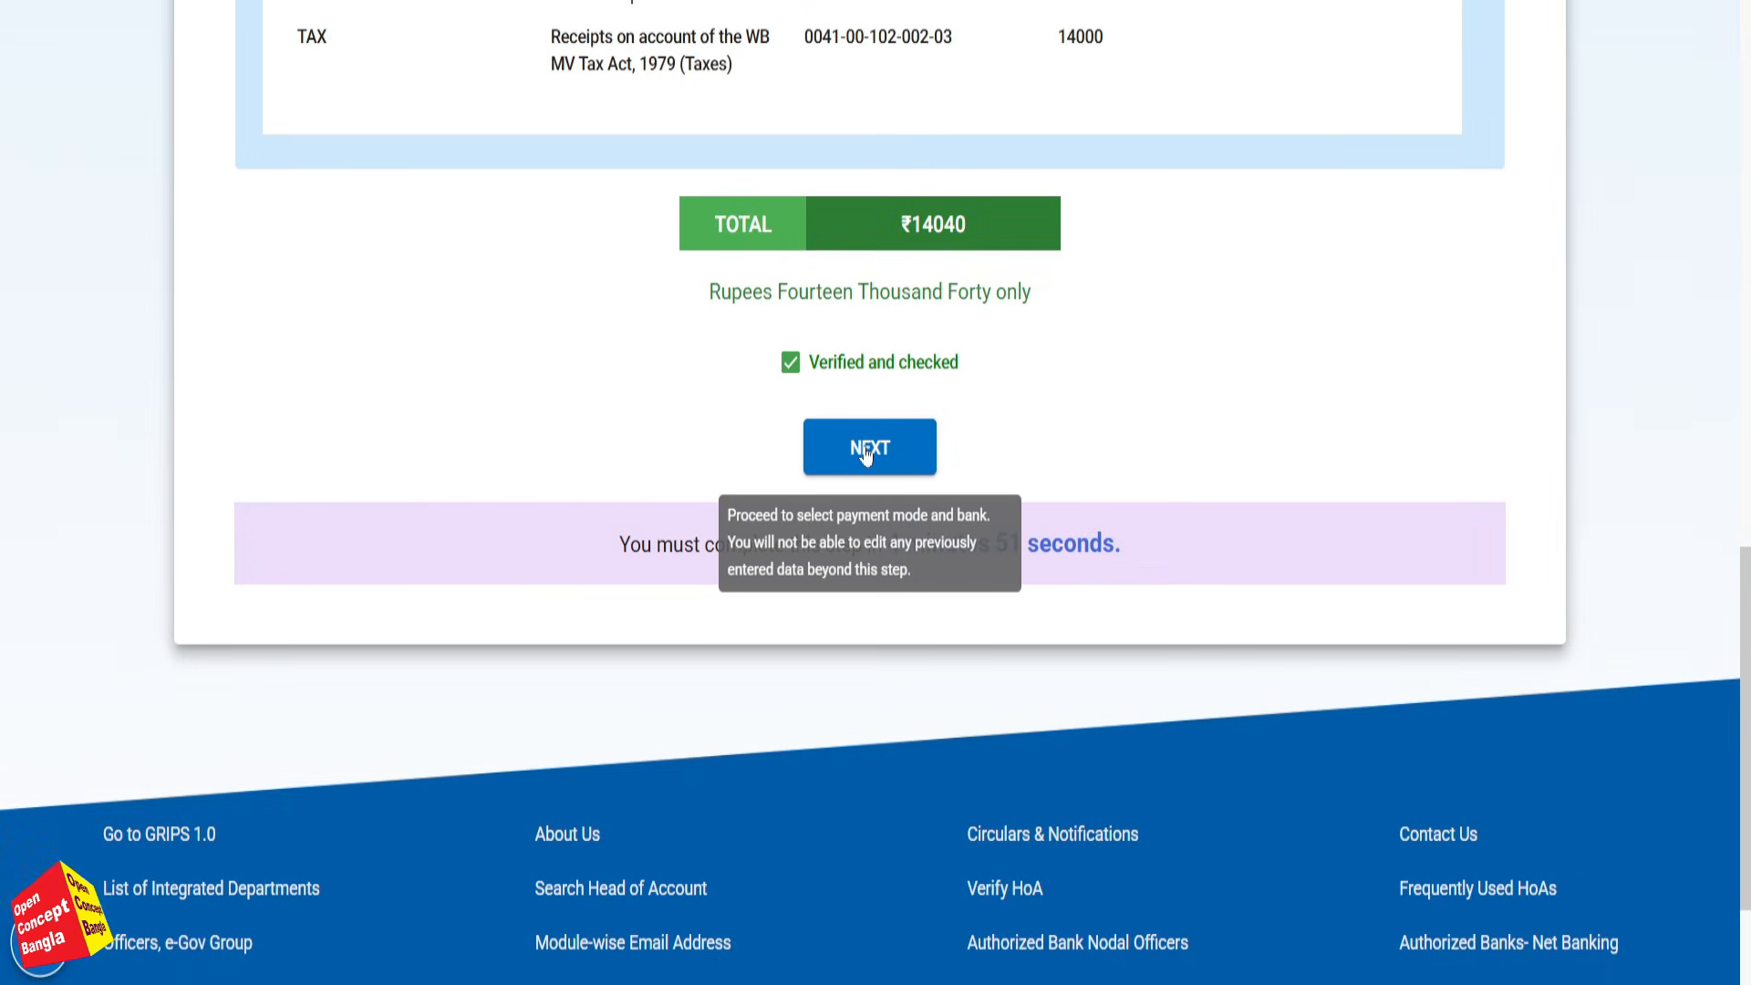
left_click(867, 453)
Set the payment mode to SBI Epay through Payment Gateway/Bank and proceed to pay the tax
left_click(373, 576)
left_click(390, 592)
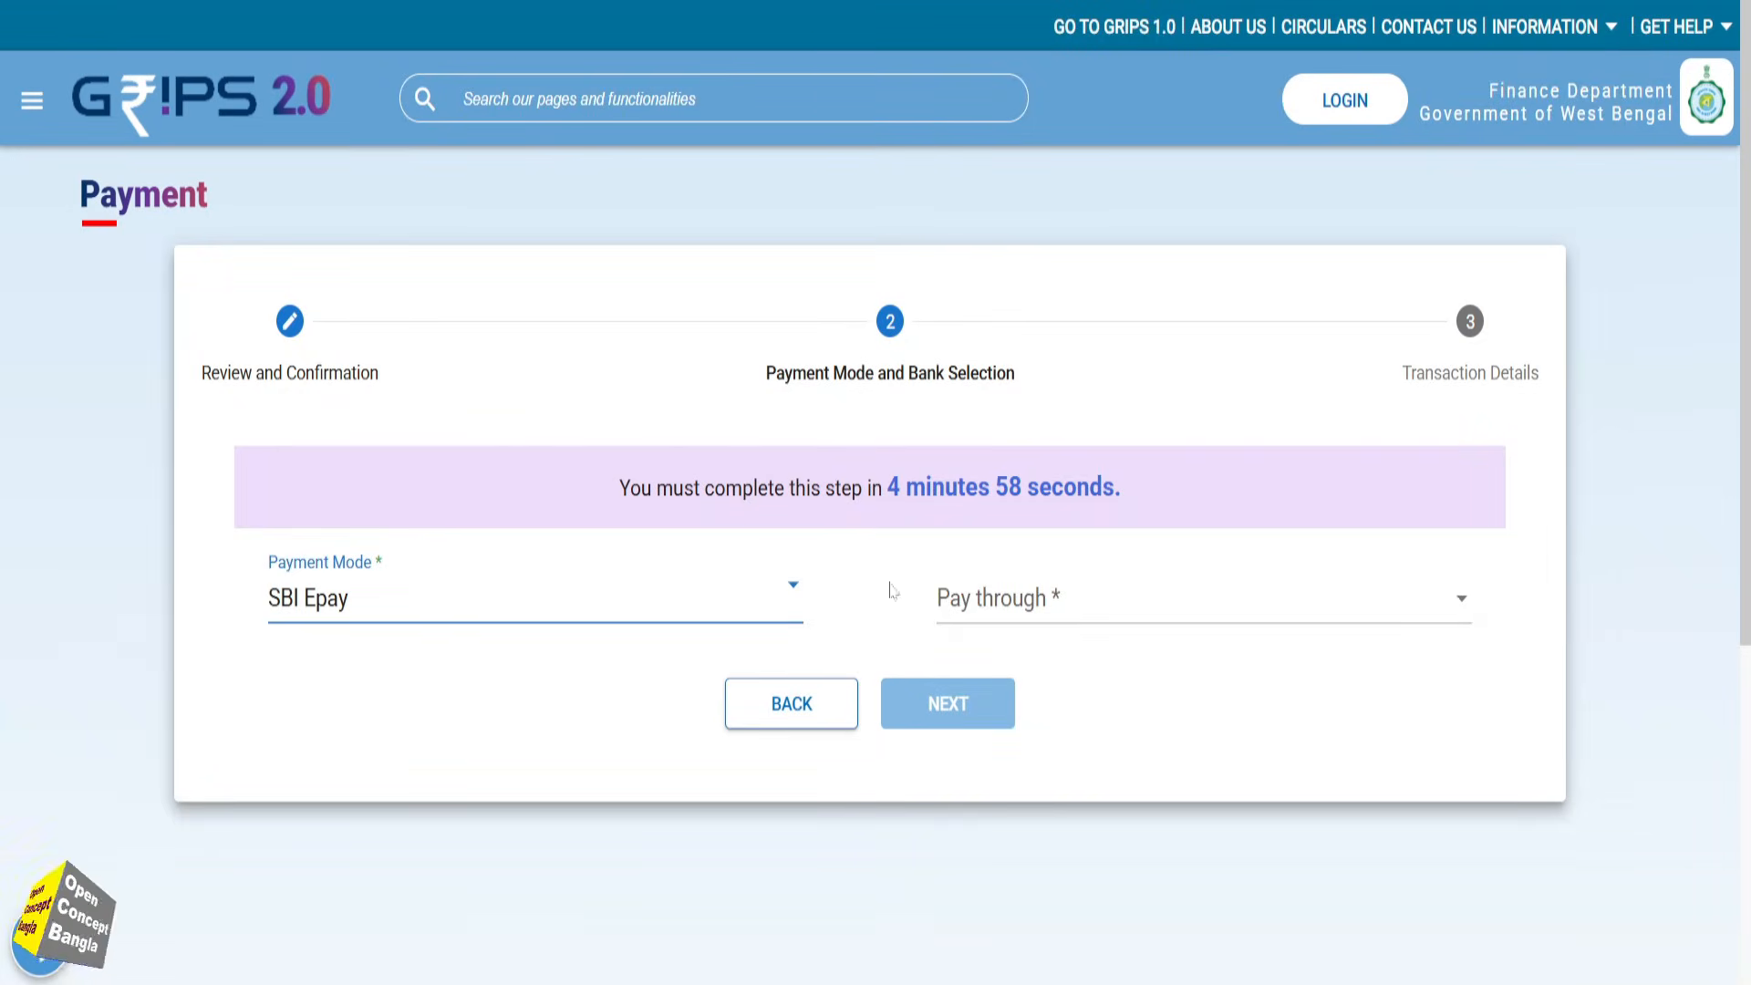
left_click(1012, 604)
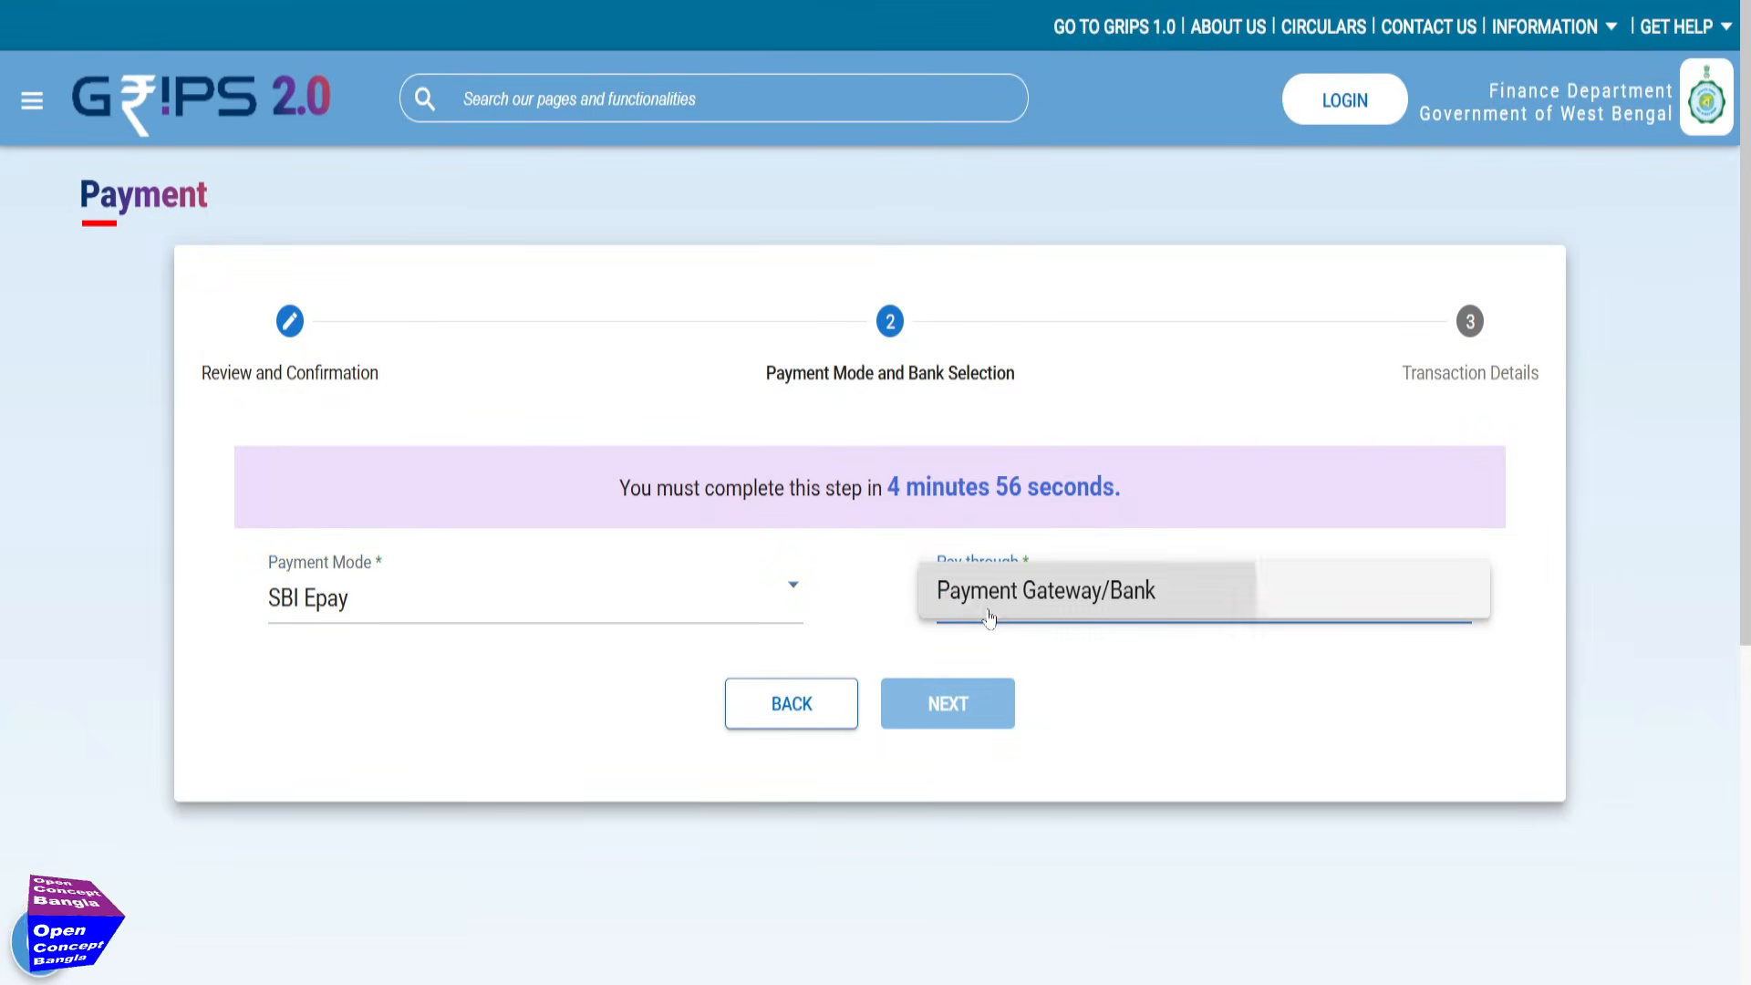
left_click(989, 619)
left_click(967, 717)
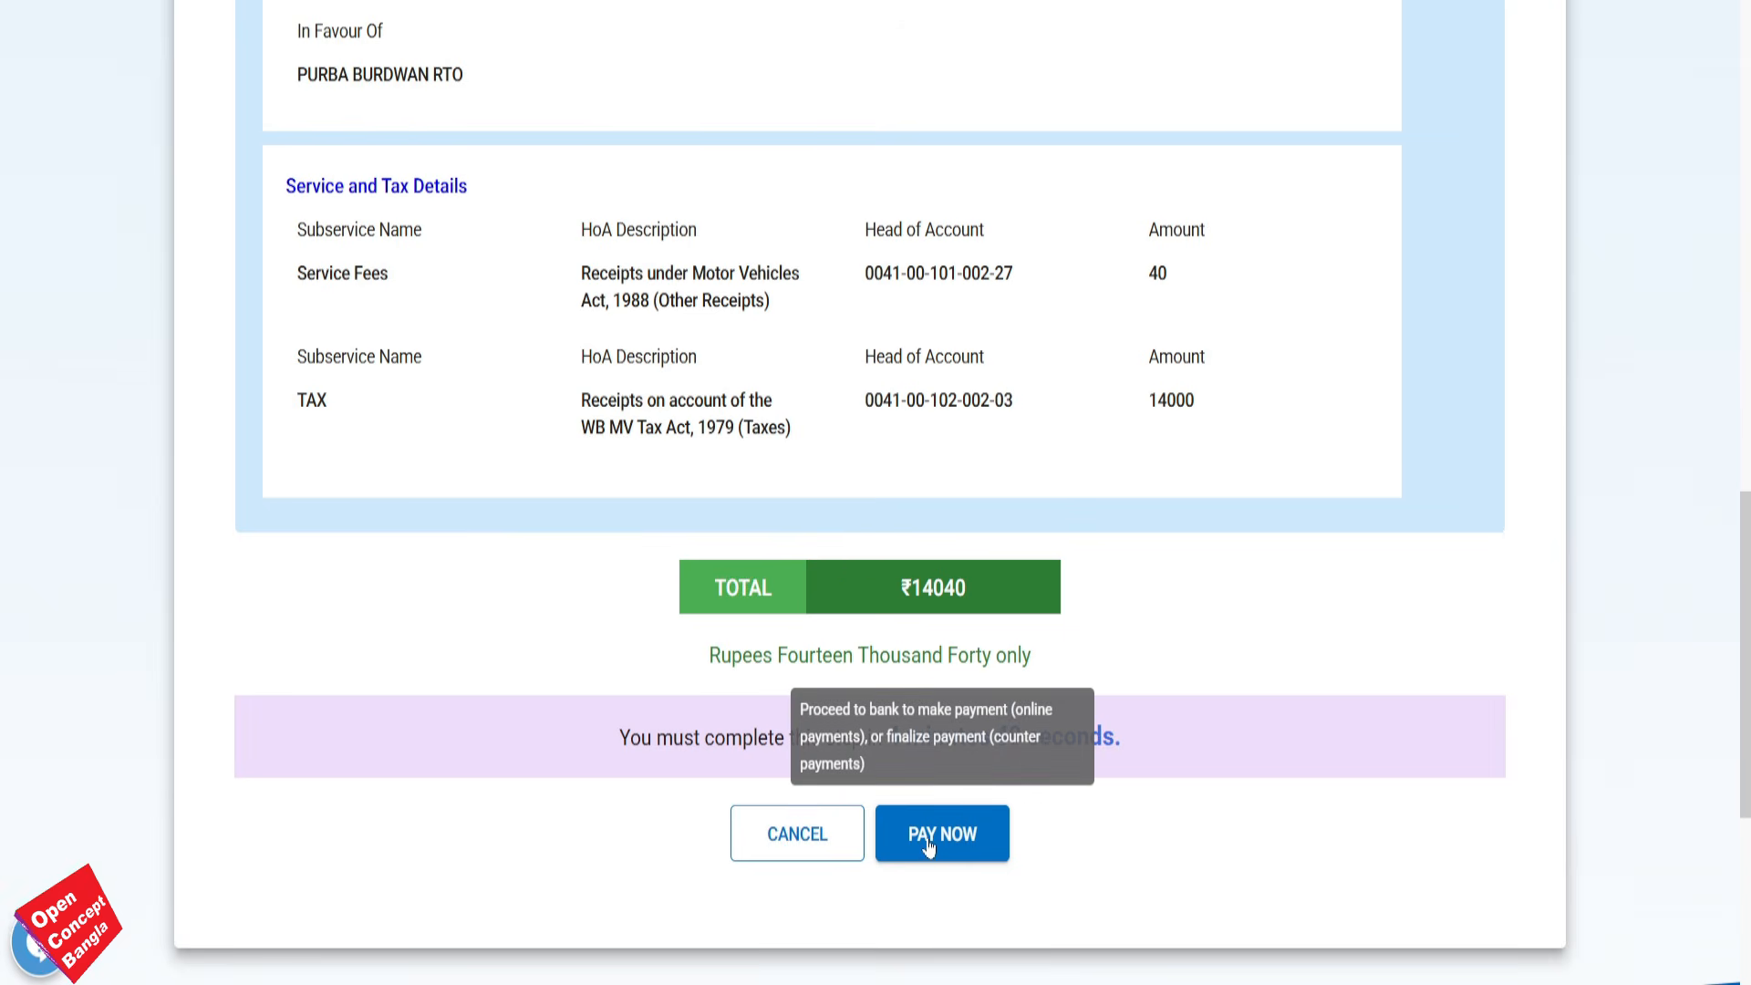
left_click(935, 833)
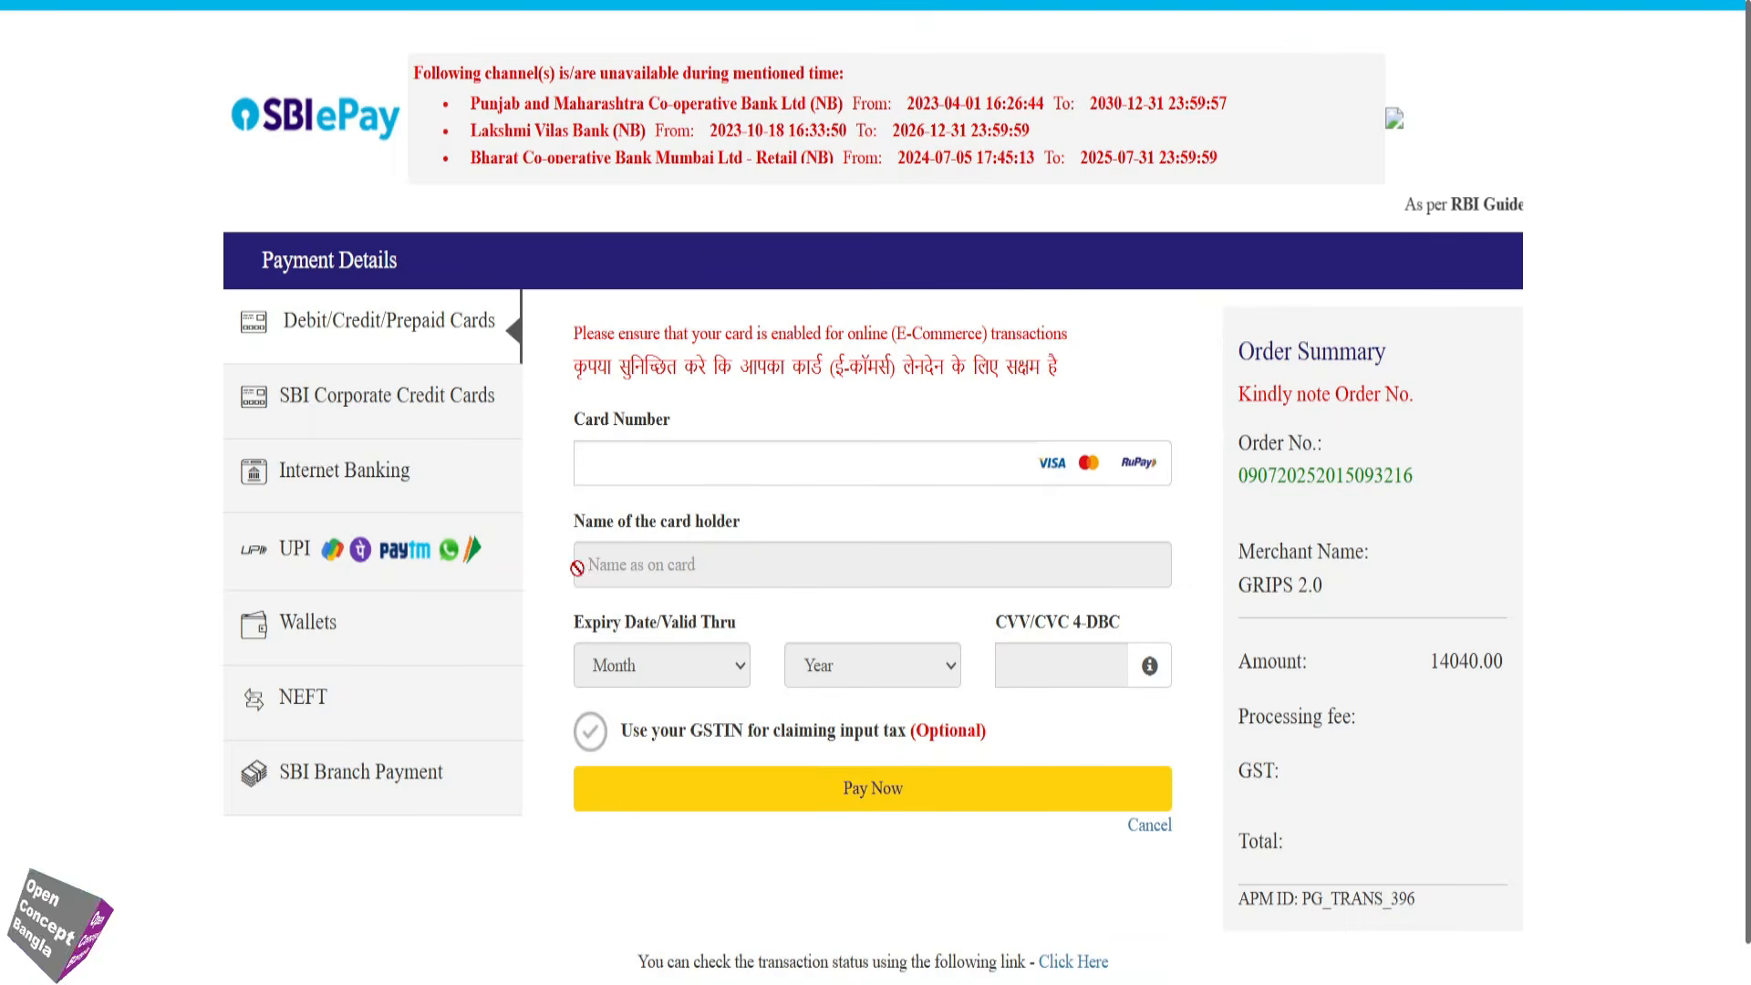
Choose UPI QR as the payment option and generate the QR code for the payment
left_click(302, 551)
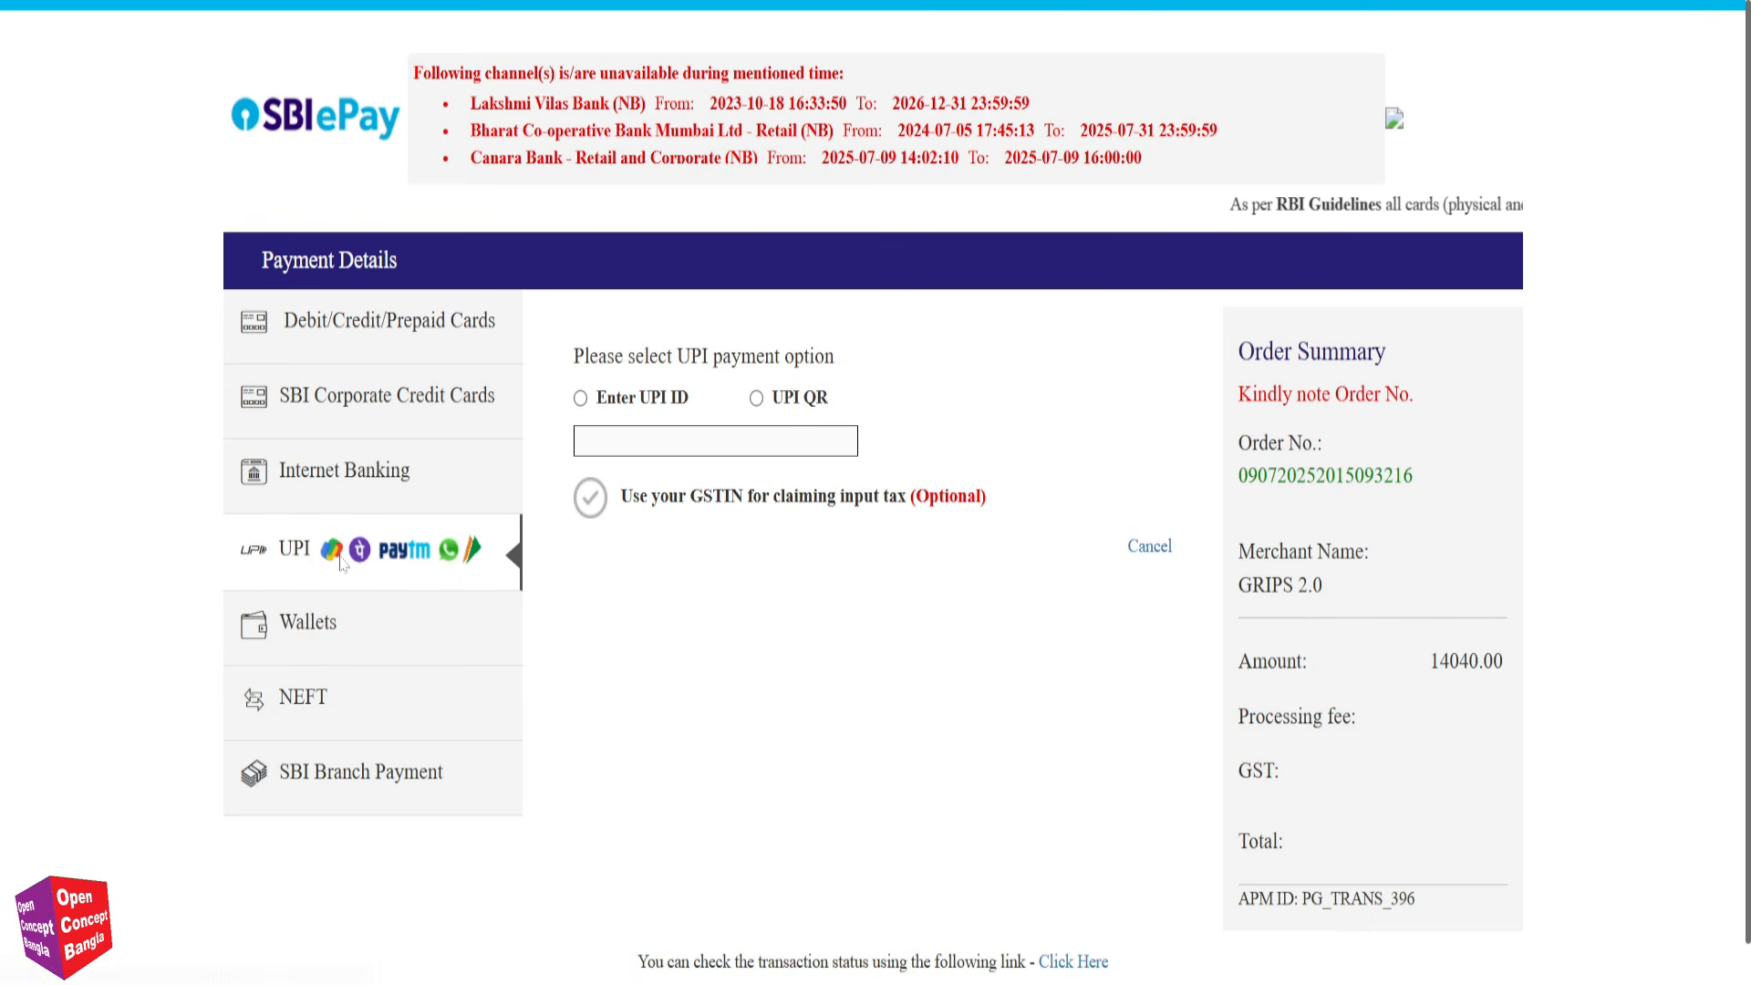
left_click(759, 401)
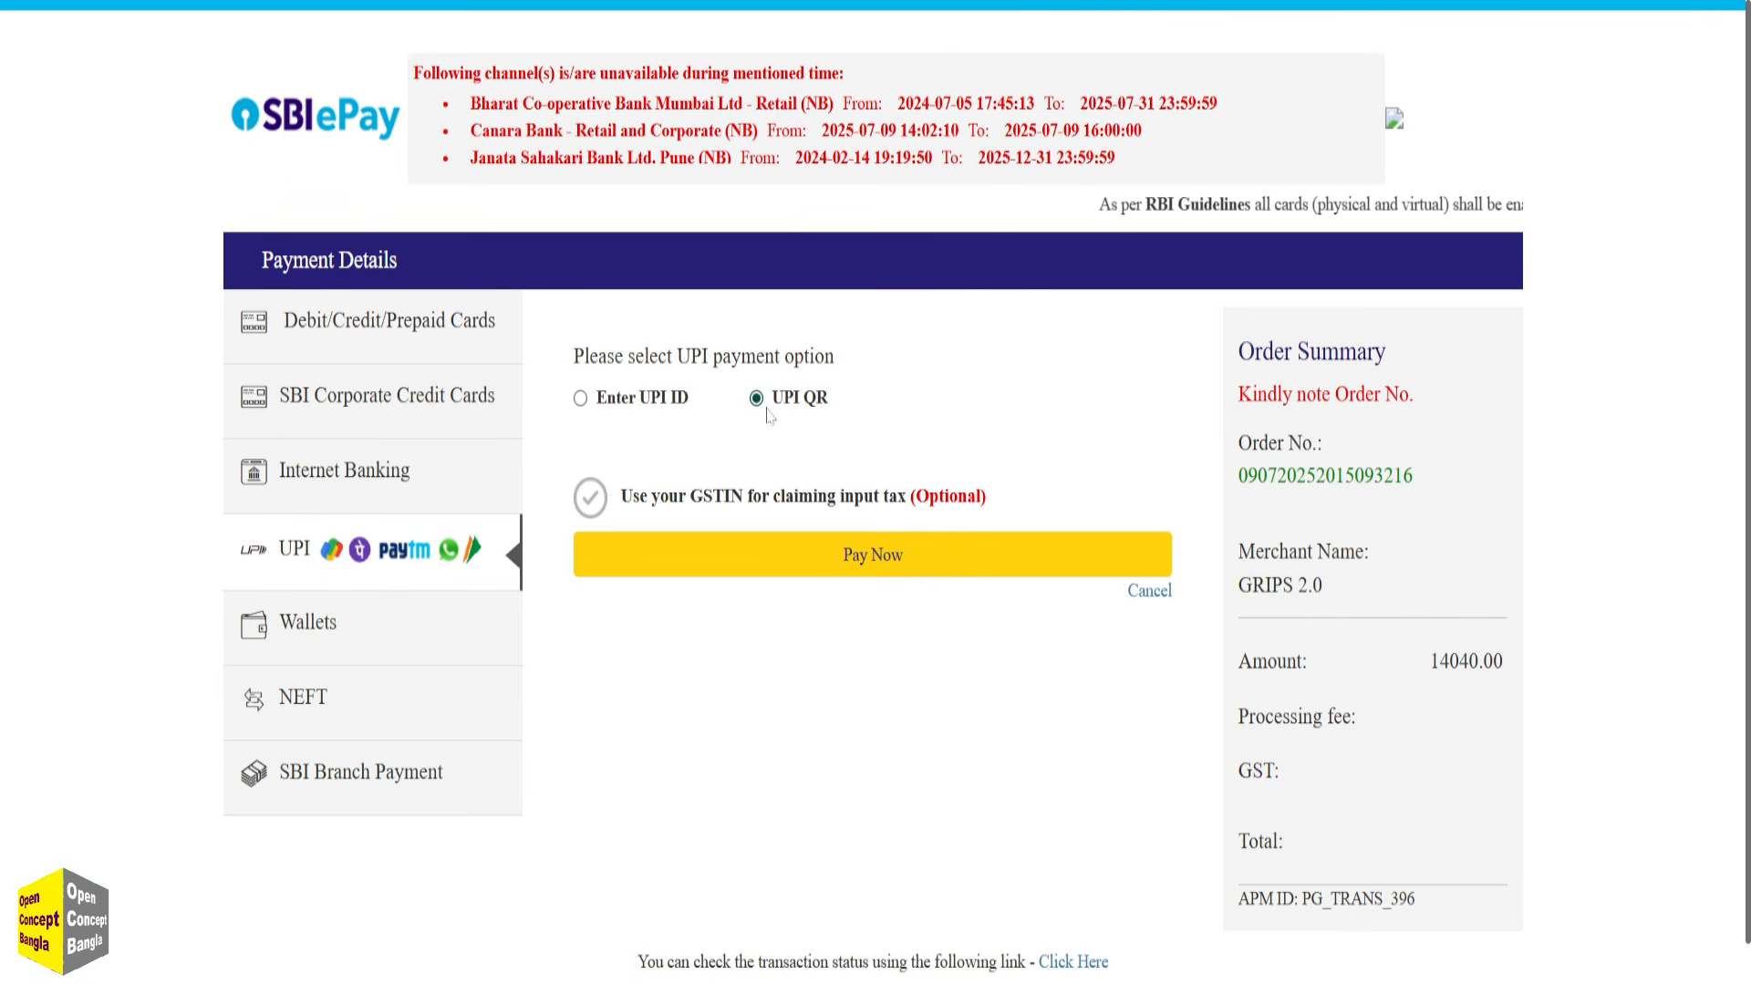
left_click(965, 569)
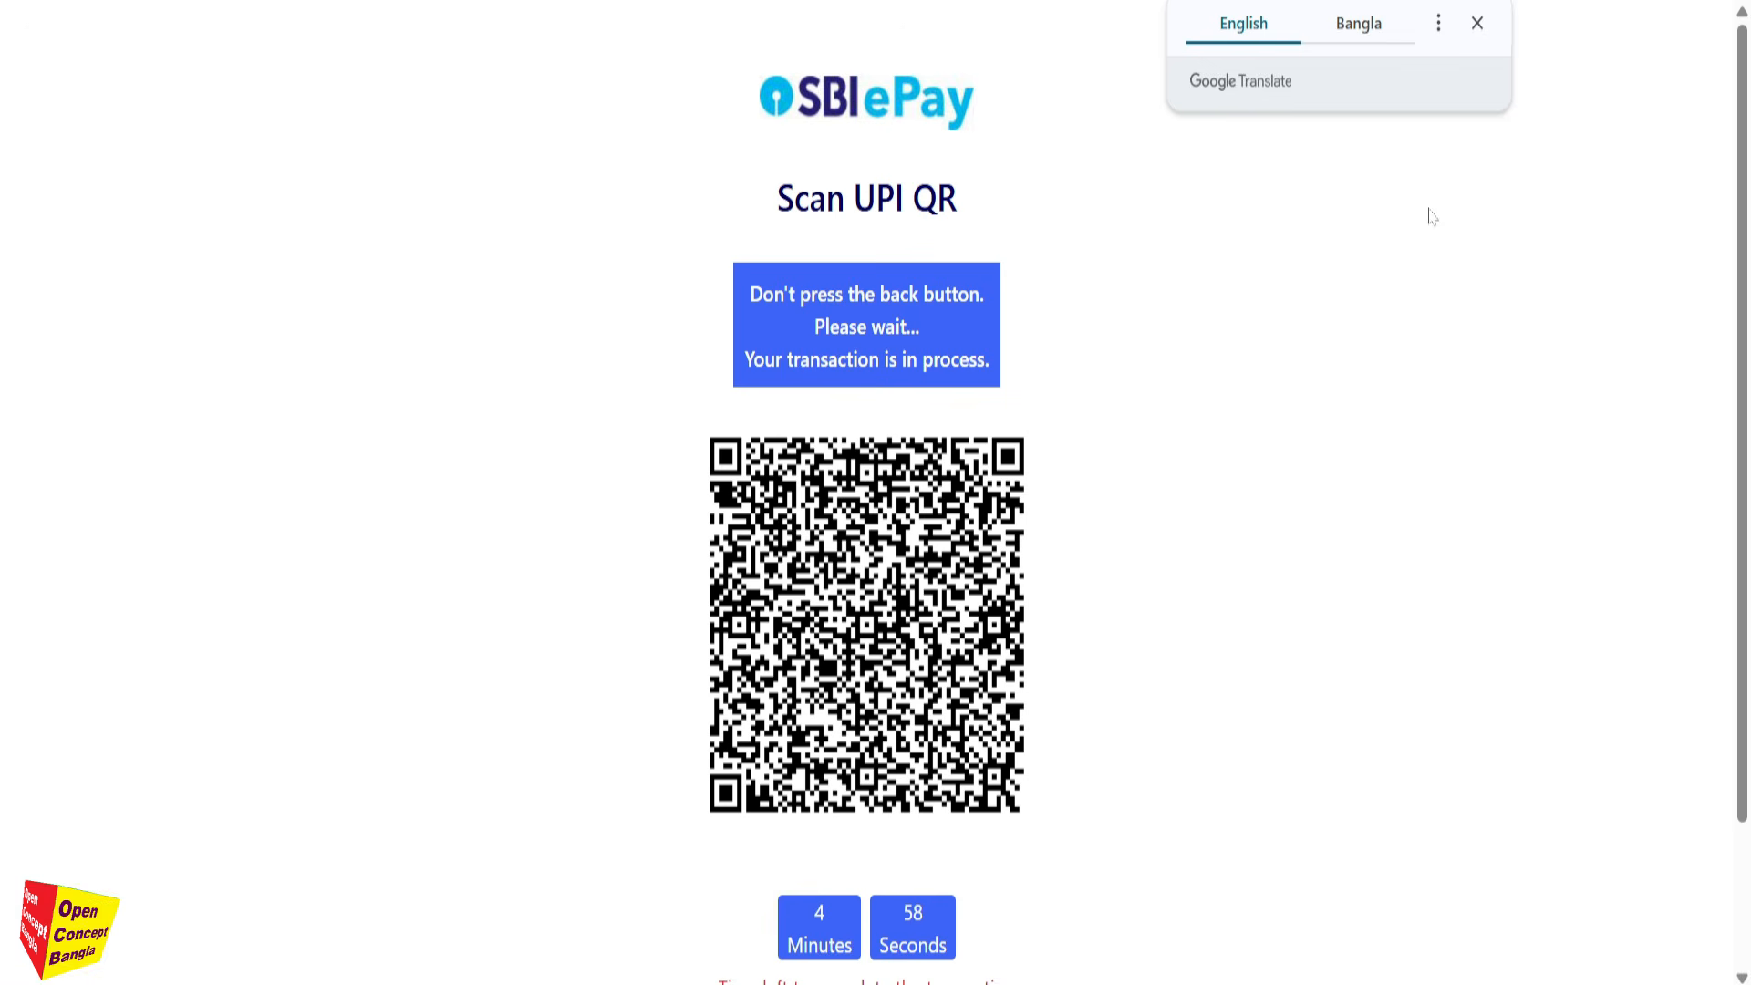
Dismiss the translation prompt and close the feedback form covering the tax receipt
left_click(1477, 23)
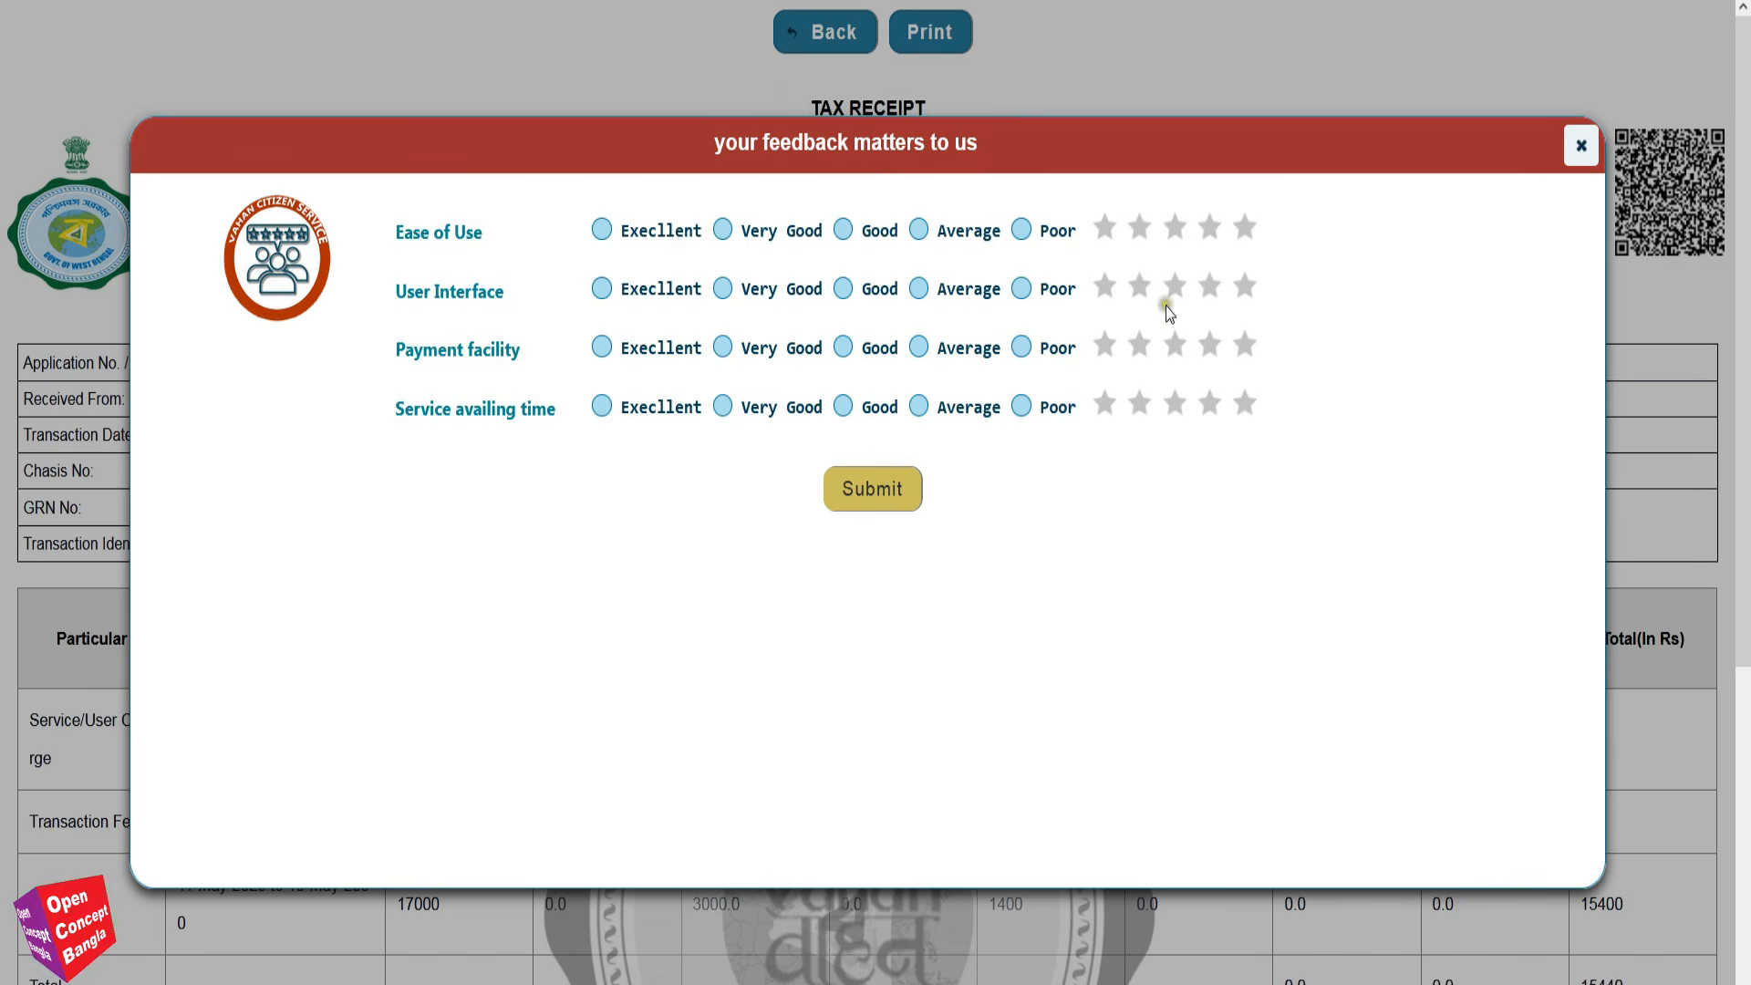
left_click(1580, 146)
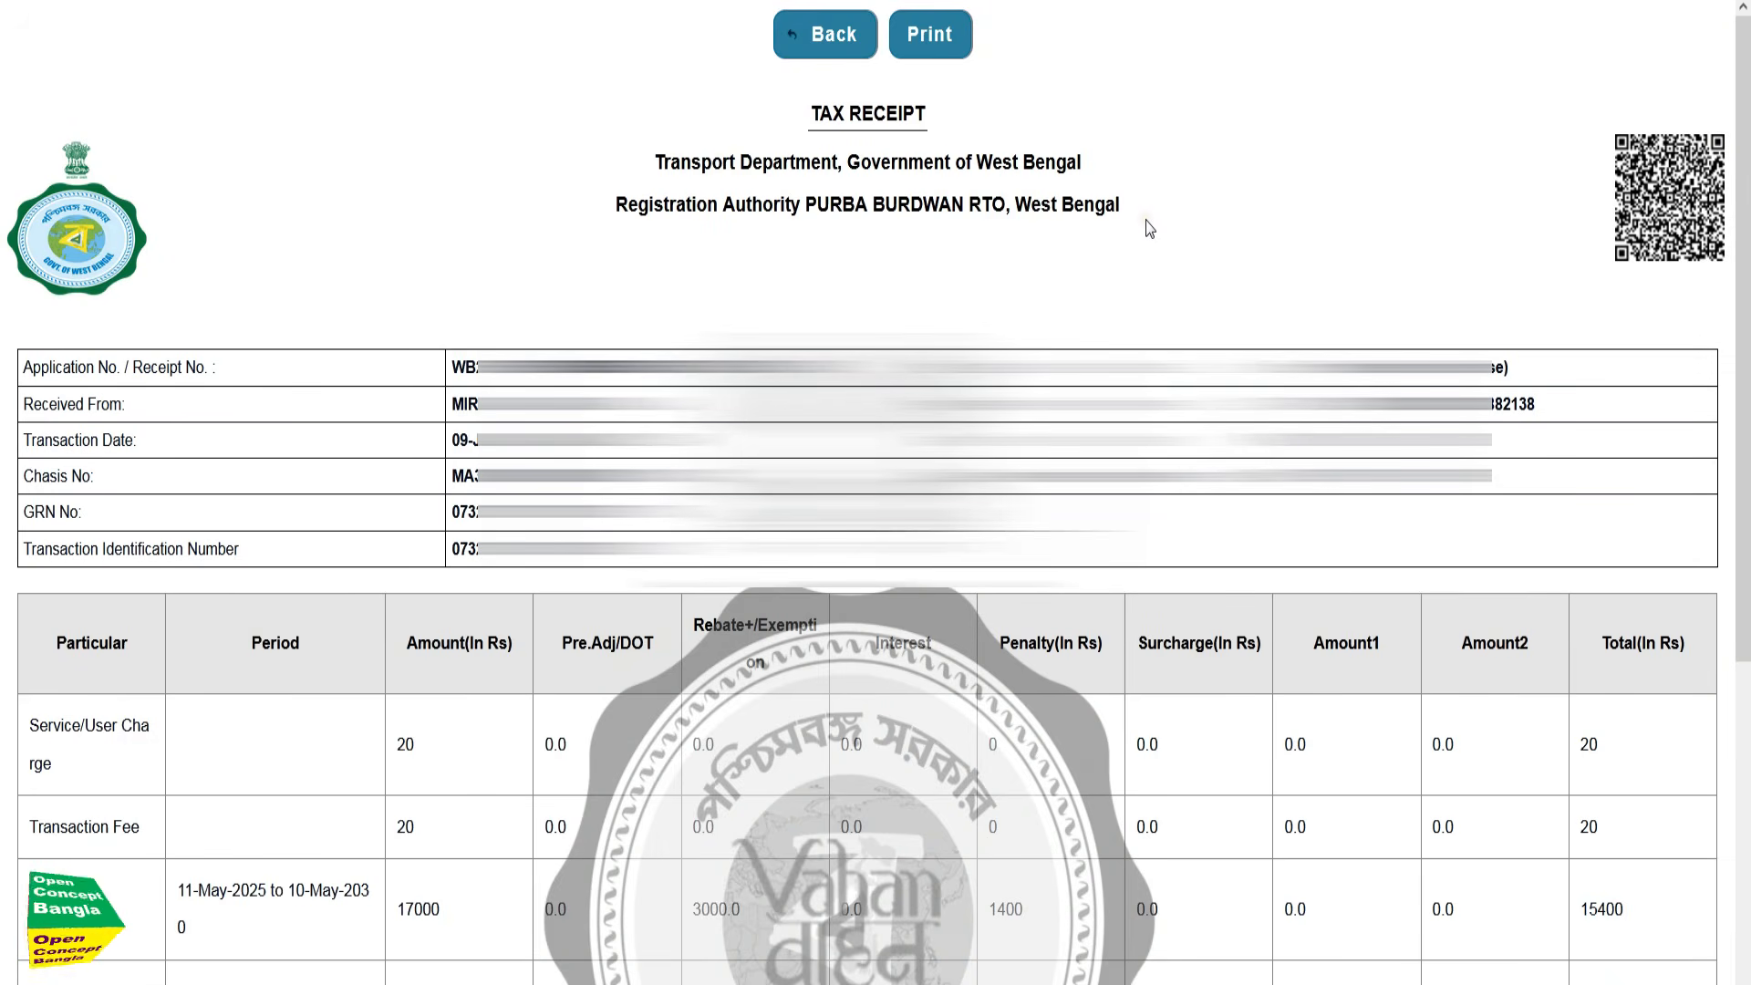